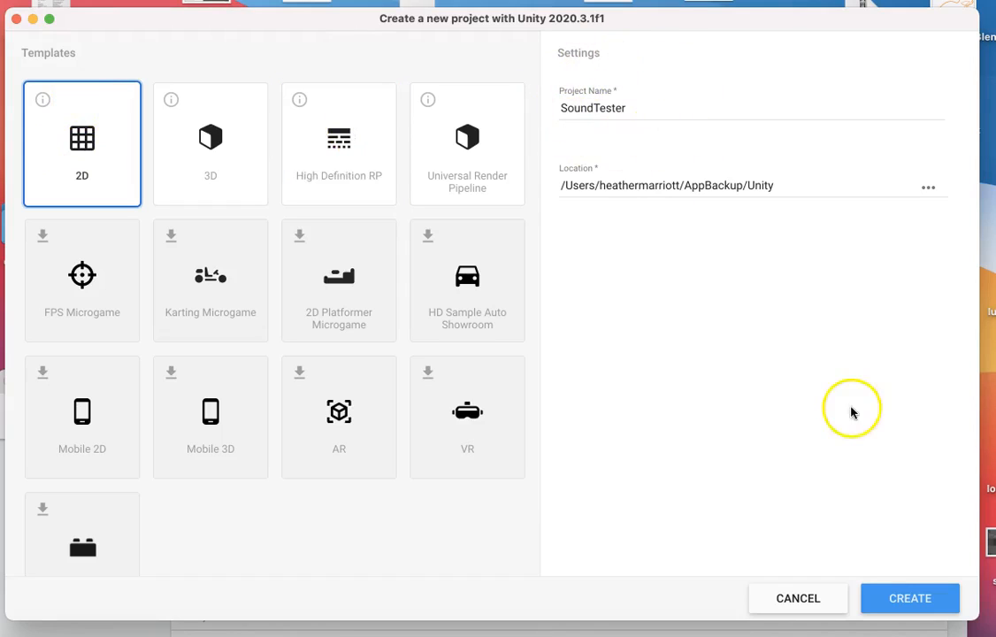
# Create the SoundTester project from the 2D template and add an empty object named Music to the scene
pyautogui.click(929, 606)
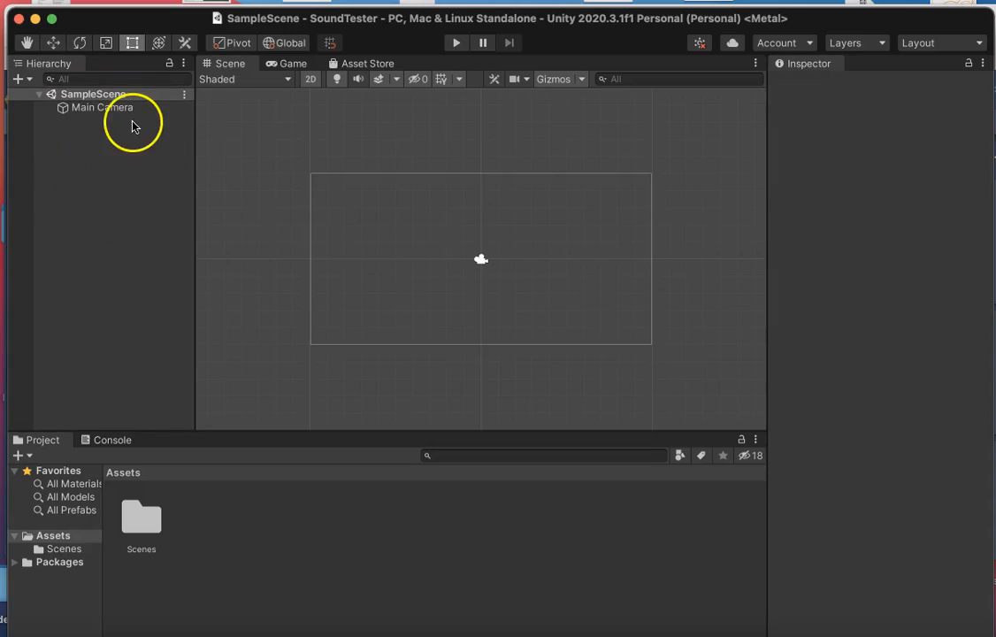
pyautogui.click(29, 82)
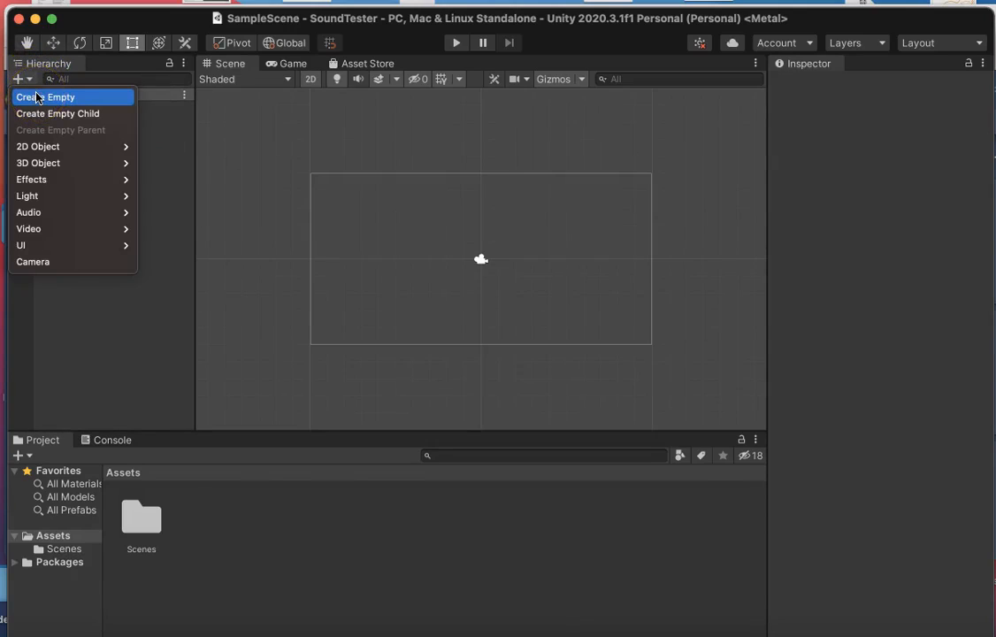
pyautogui.click(37, 98)
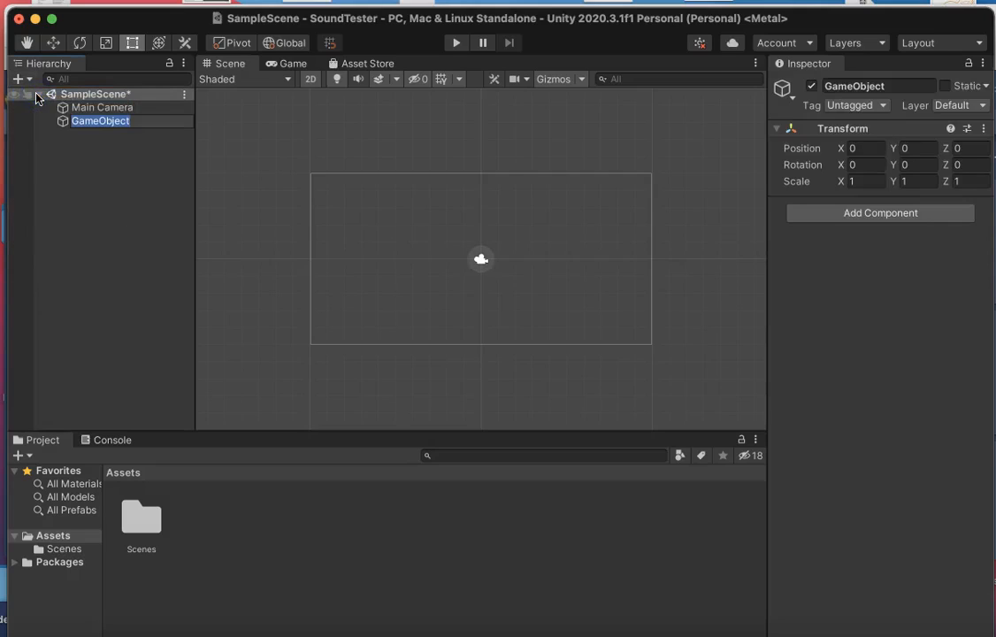
pyautogui.write('Mu')
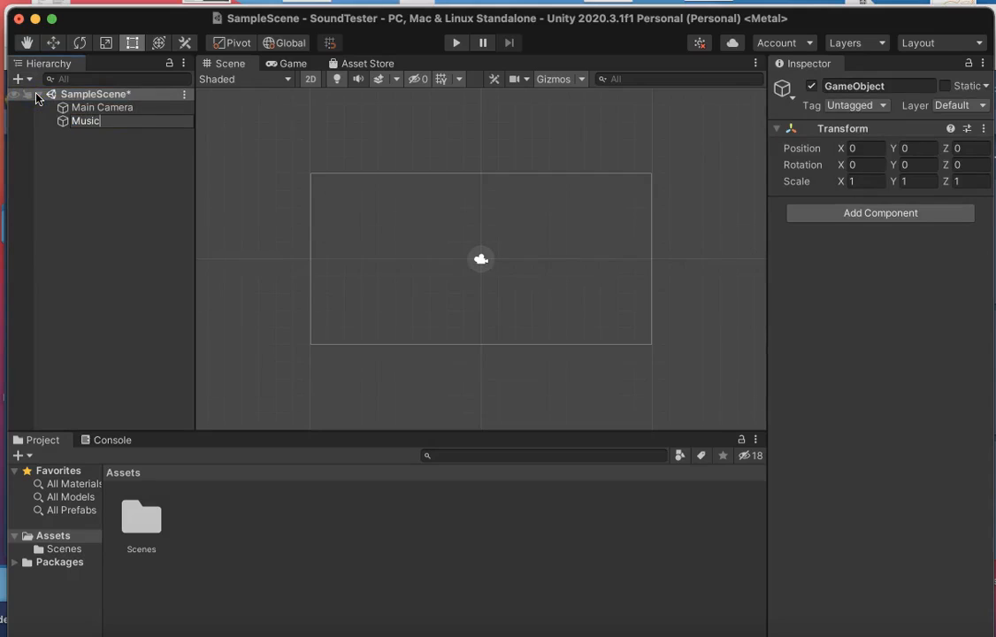
pyautogui.write('sic')
pyautogui.press('Return')
# Add another empty object to the scene and name it GameManager
pyautogui.click(22, 78)
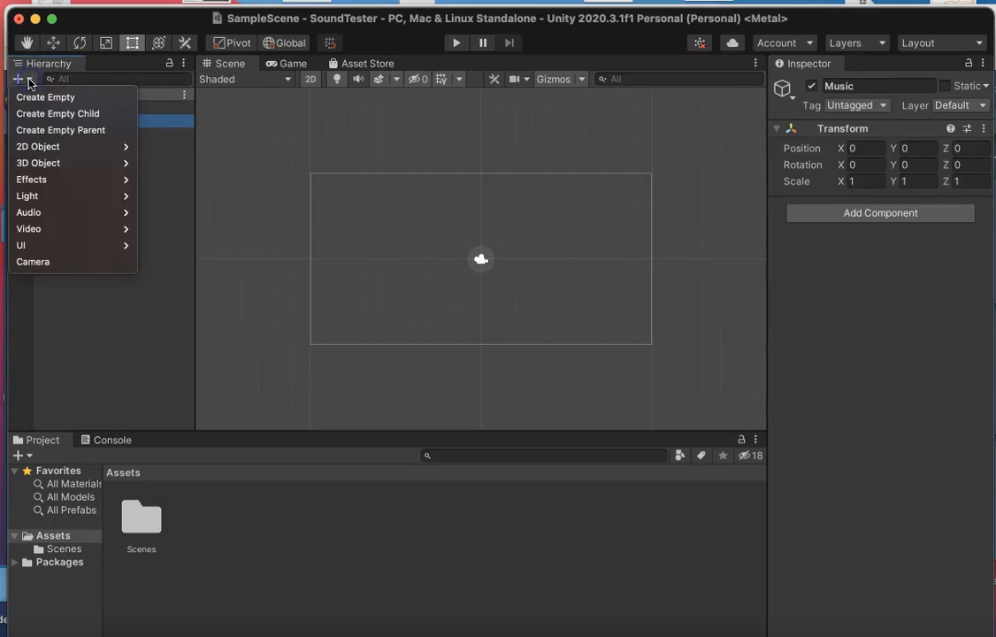
pyautogui.click(33, 97)
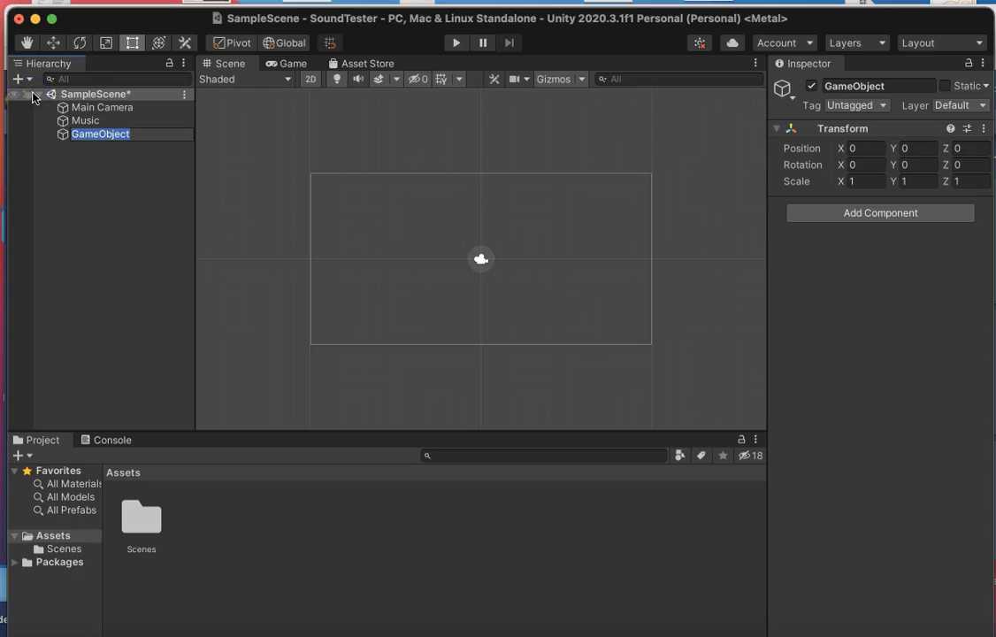
pyautogui.write('GameMana')
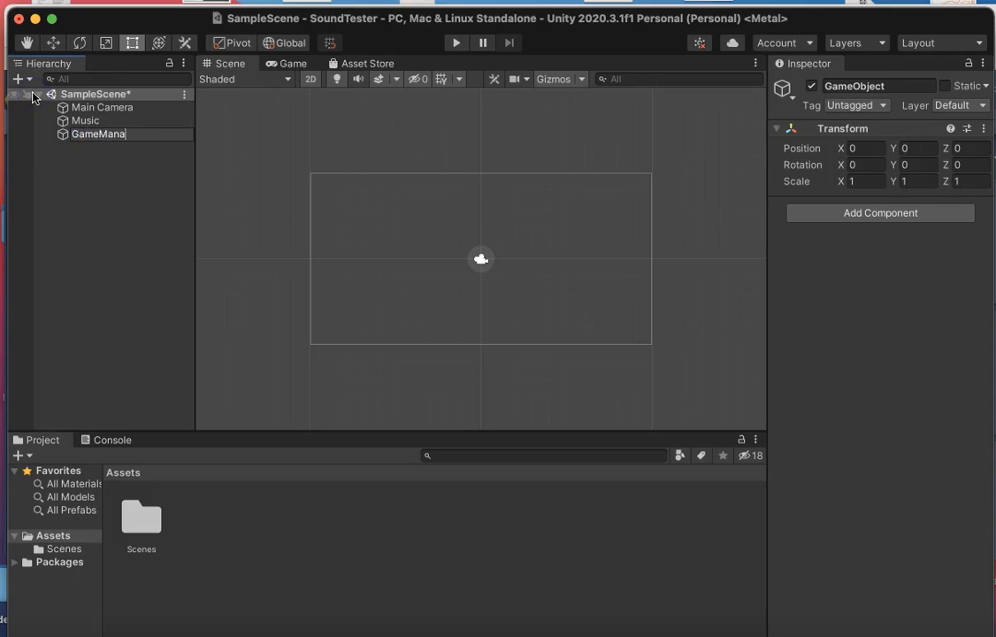
pyautogui.press('Return')
pyautogui.click(157, 140)
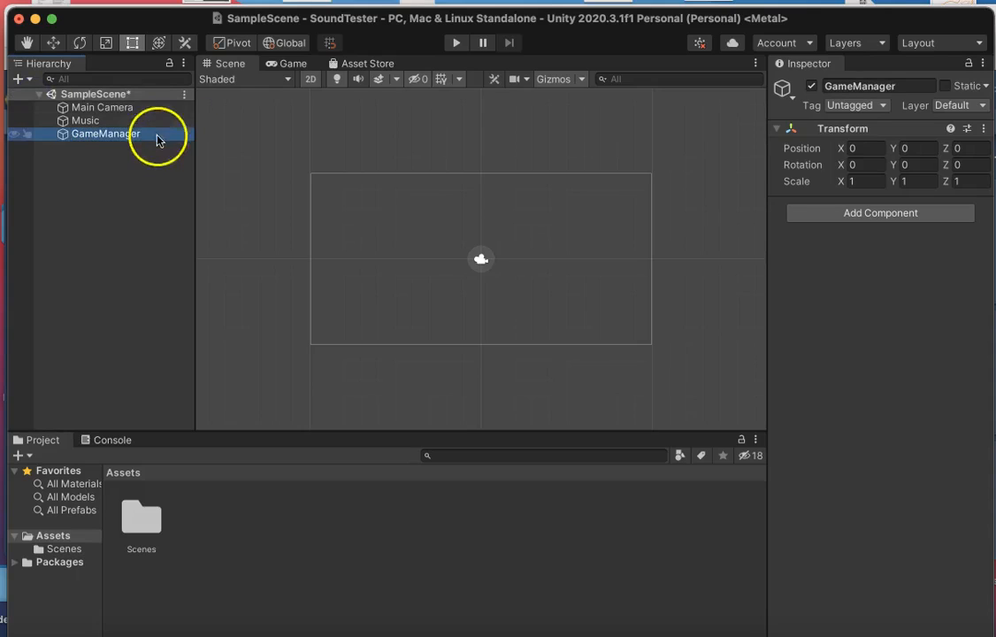
# Add two standard UI buttons to the scene, both under the same canvas
pyautogui.click(30, 82)
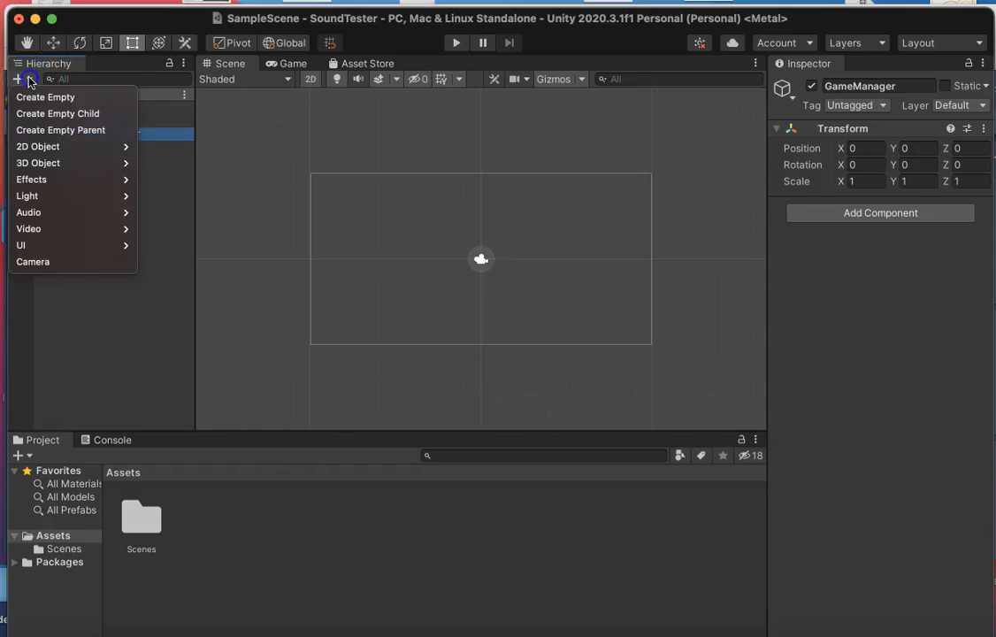
pyautogui.moveTo(25, 248)
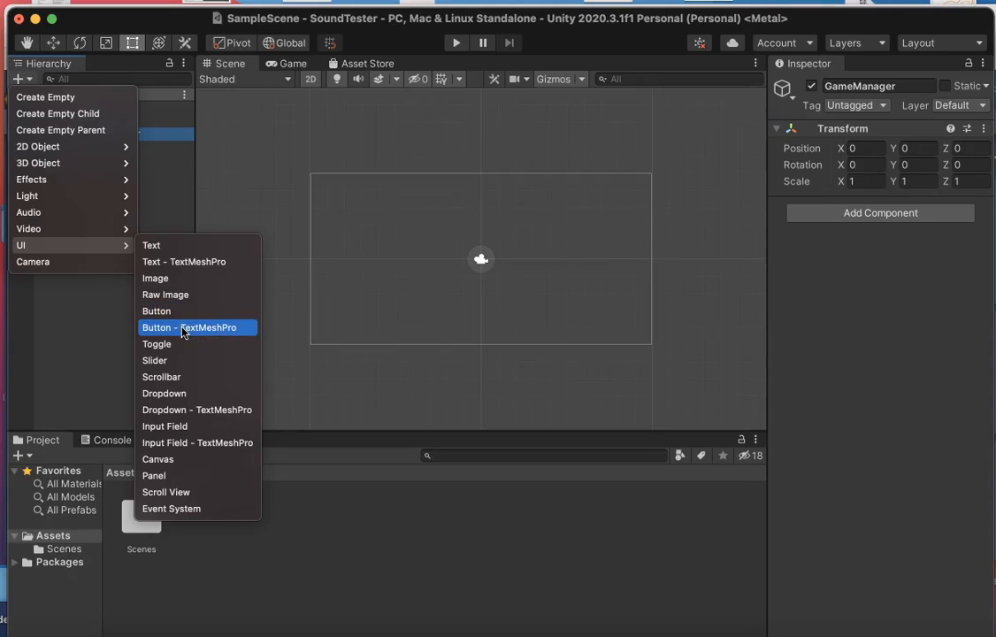
pyautogui.click(152, 313)
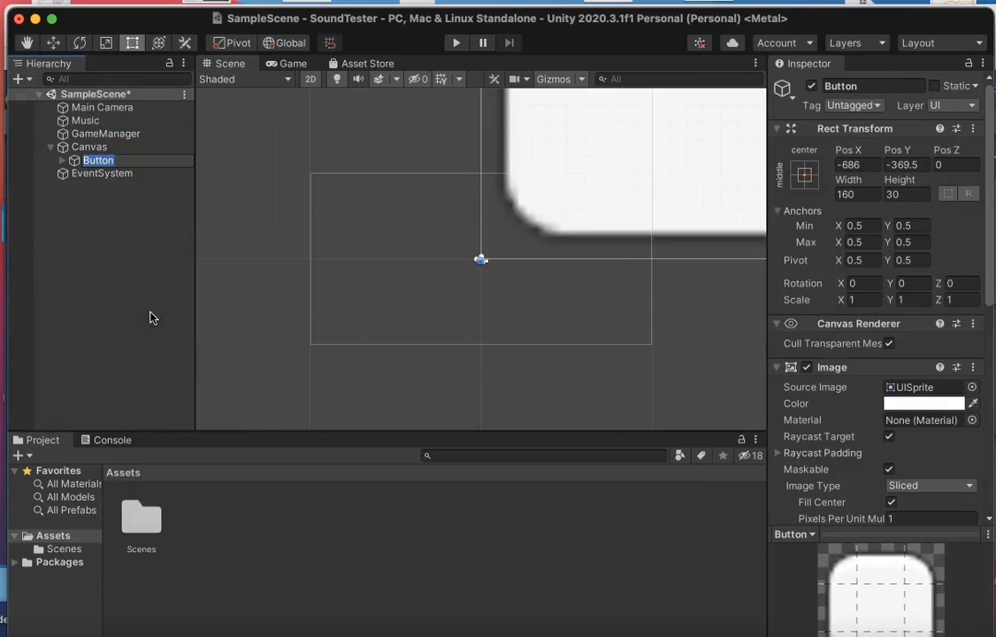
pyautogui.click(80, 149)
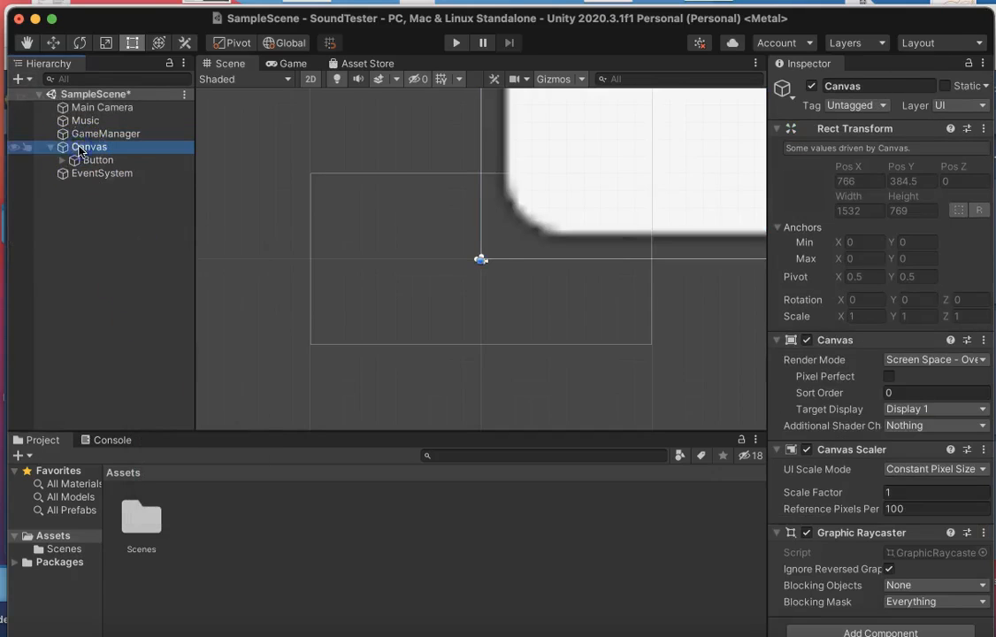
pyautogui.click(18, 79)
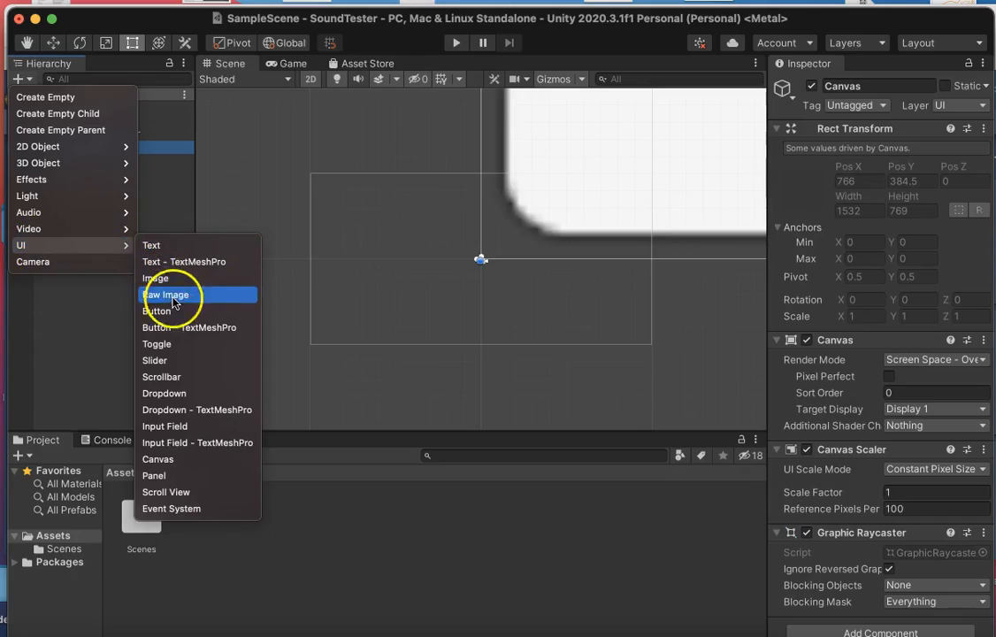
pyautogui.click(173, 311)
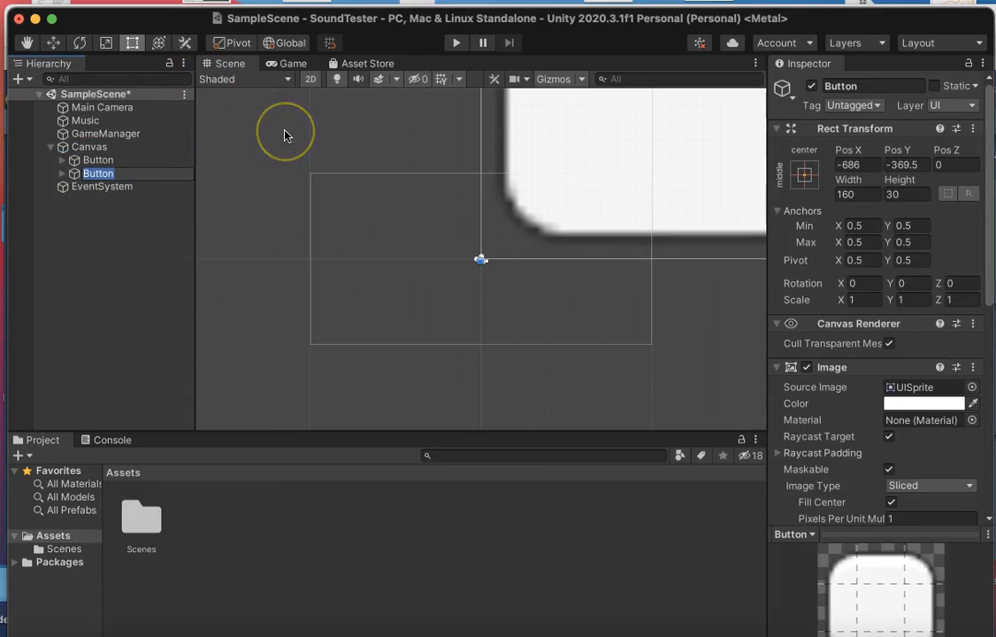
# Move the first button straight up from the canvas's lower-left corner, to about Pos Y -171
pyautogui.click(28, 44)
pyautogui.moveTo(500, 345); pyautogui.dragTo(346, 383)
pyautogui.scroll(-5, 347, 383)
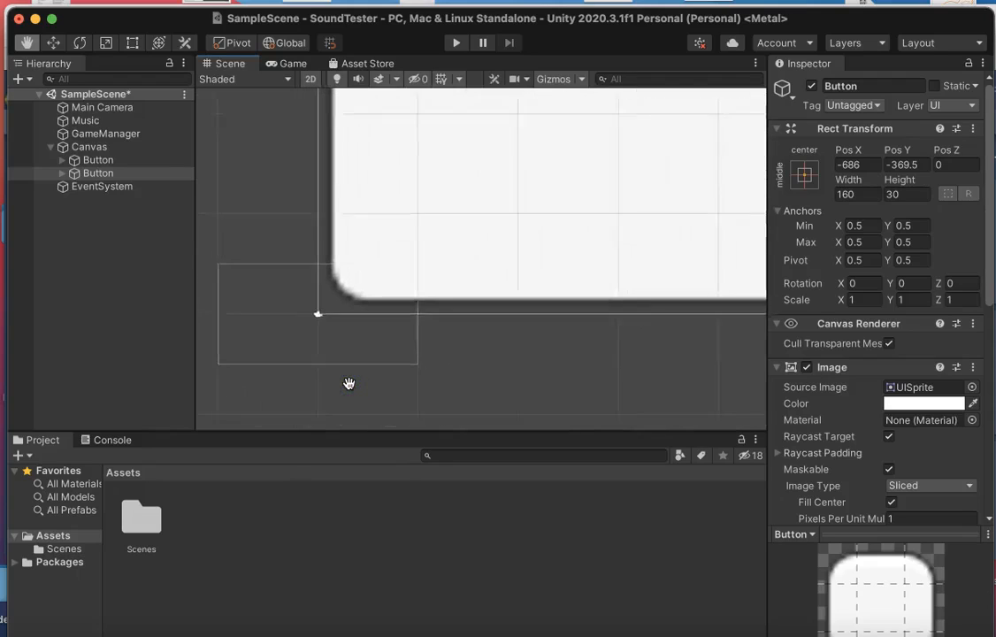
pyautogui.scroll(-3, 348, 383)
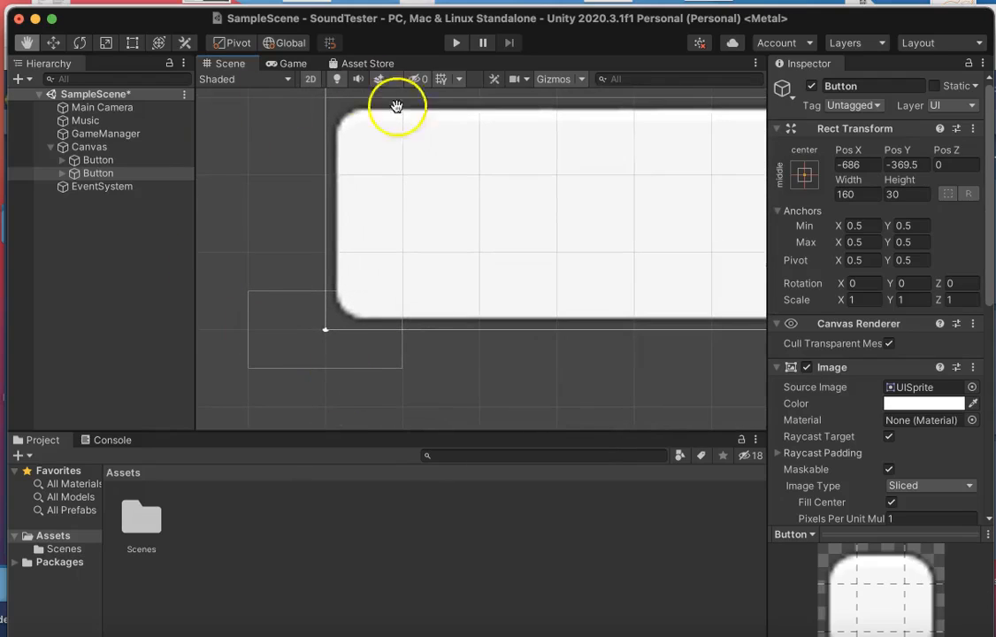
pyautogui.click(94, 160)
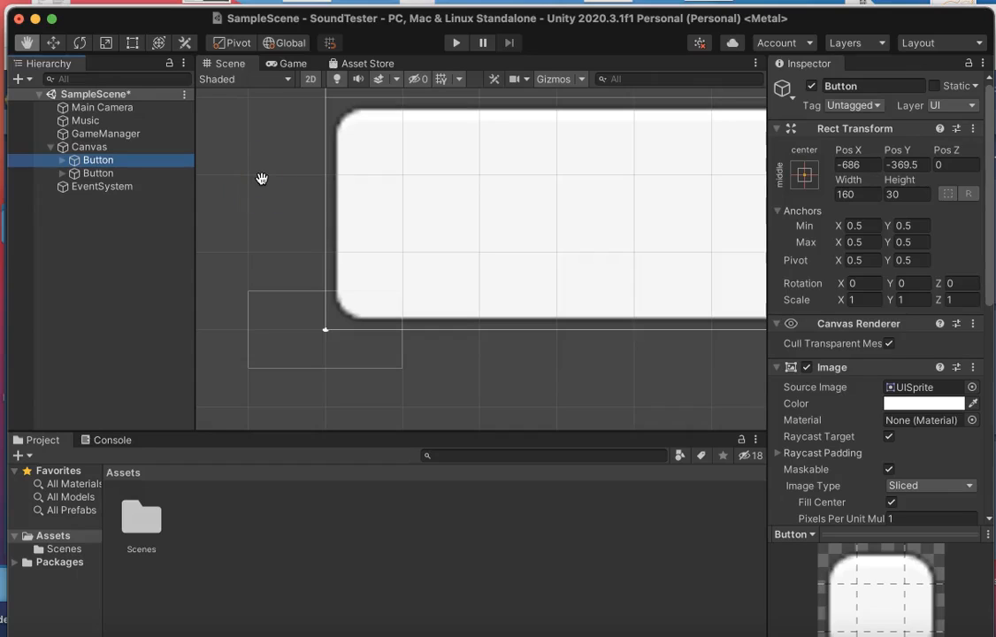
pyautogui.press('f')
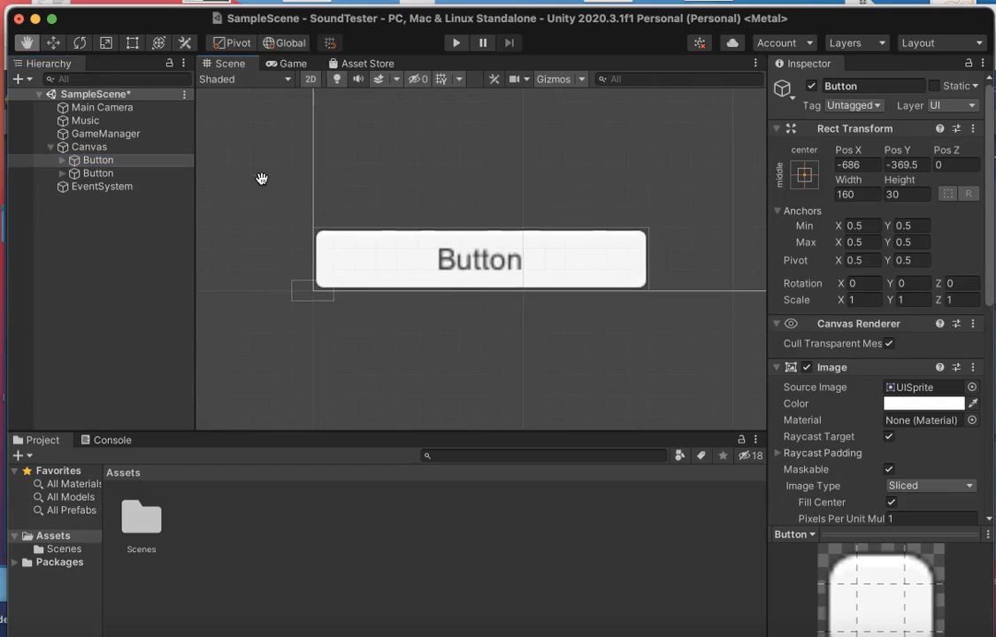
pyautogui.scroll(-8, 285, 202)
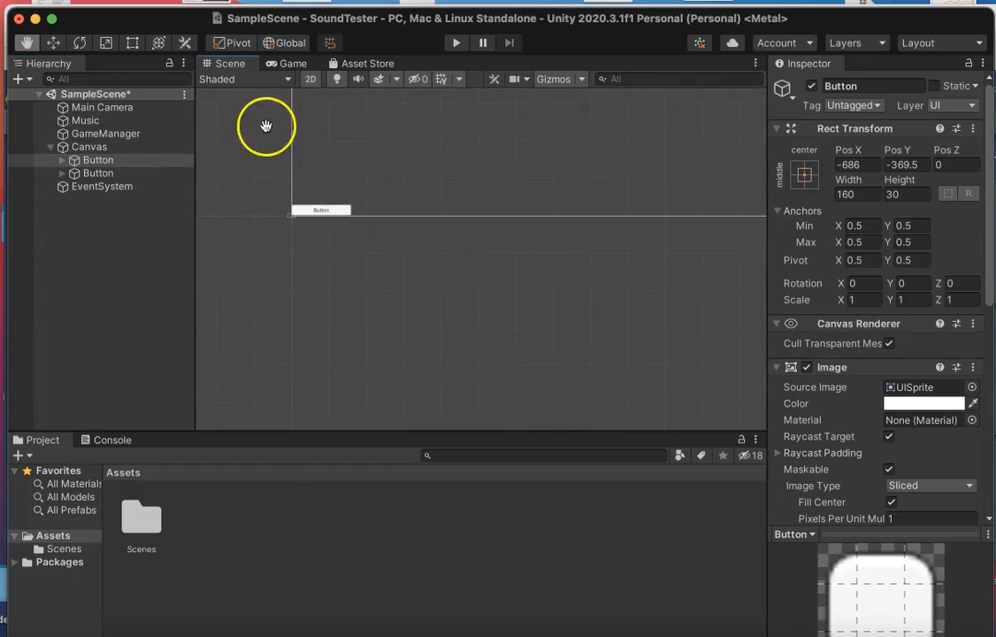
pyautogui.click(53, 42)
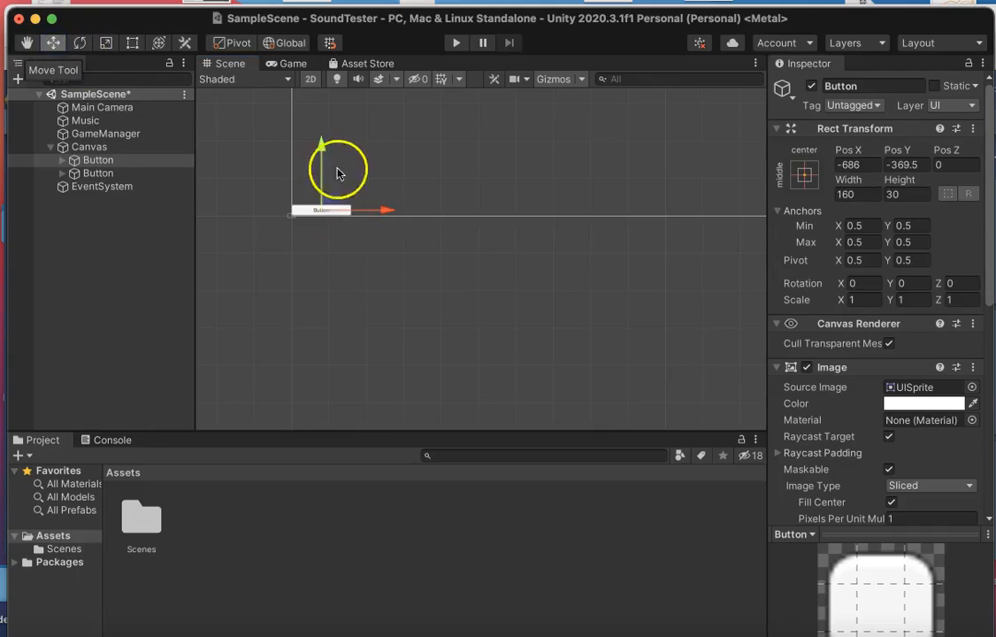
pyautogui.moveTo(321, 141); pyautogui.dragTo(324, 64)
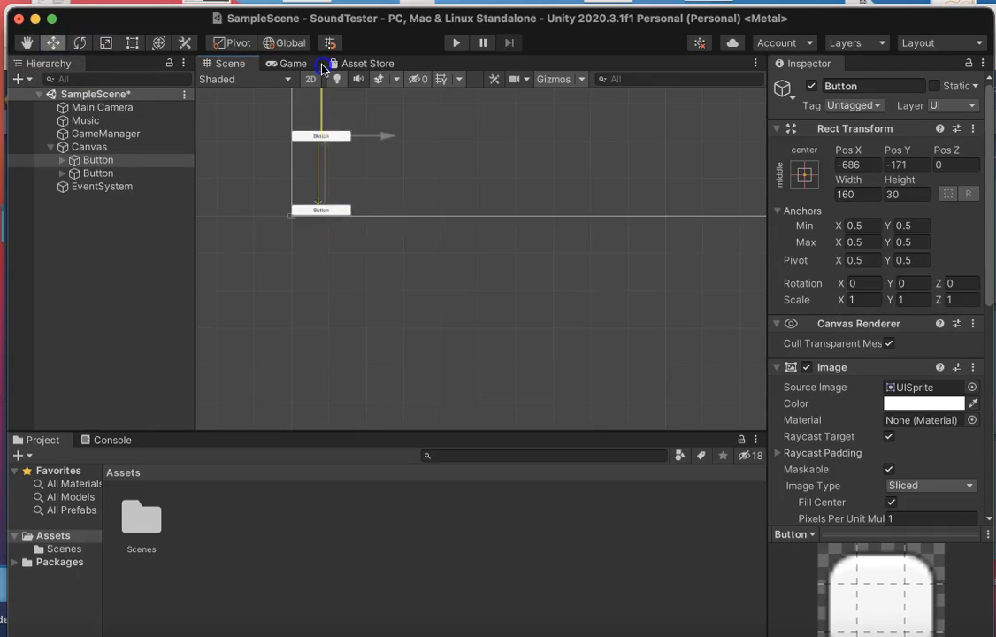
# Move the second button across to the right part of the canvas and up, to about Pos X 263, Pos Y -200
pyautogui.click(337, 212)
pyautogui.moveTo(389, 212); pyautogui.dragTo(743, 202)
pyautogui.moveTo(677, 145); pyautogui.dragTo(680, 83)
pyautogui.scroll(-3, 583, 298)
pyautogui.scroll(-2, 583, 300)
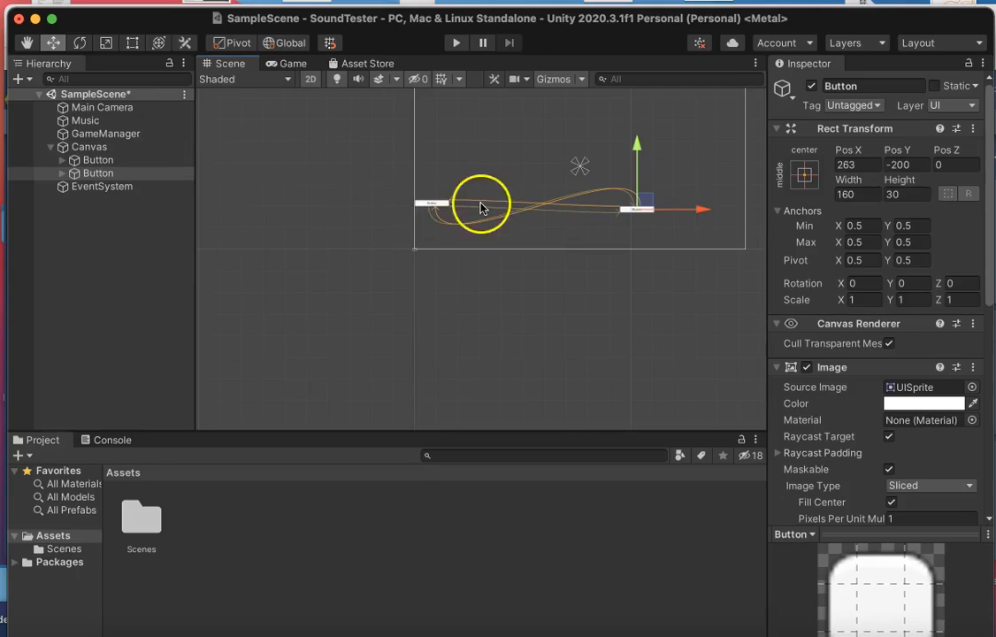
# Enlarge the first button to about 674 by 419 with the Rect tool and stretch the second button to a similar size
pyautogui.click(428, 206)
pyautogui.click(132, 43)
pyautogui.moveTo(447, 196); pyautogui.dragTo(560, 116)
pyautogui.click(638, 216)
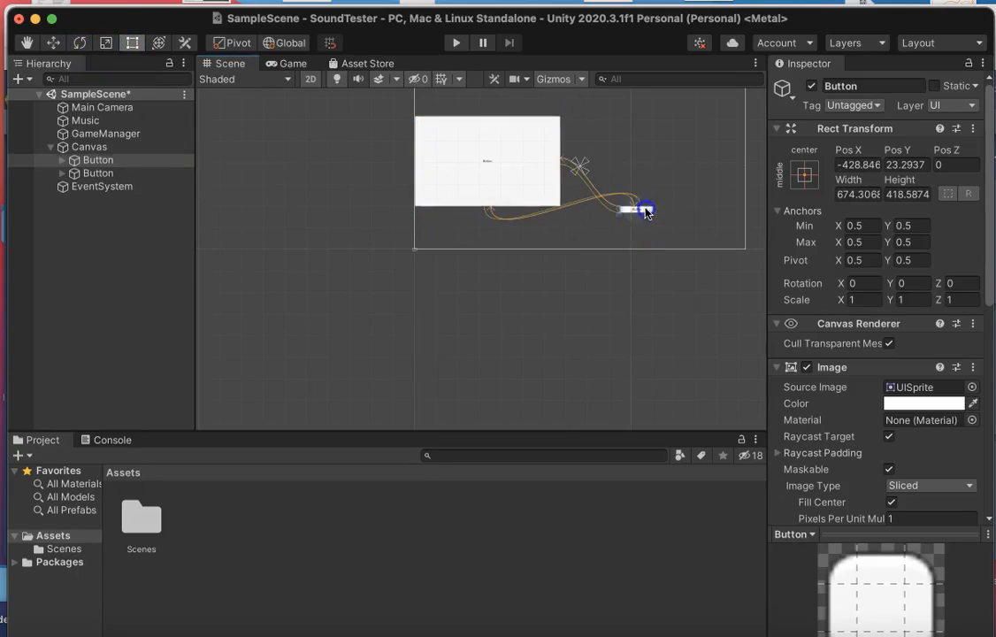
pyautogui.moveTo(666, 187); pyautogui.dragTo(724, 134)
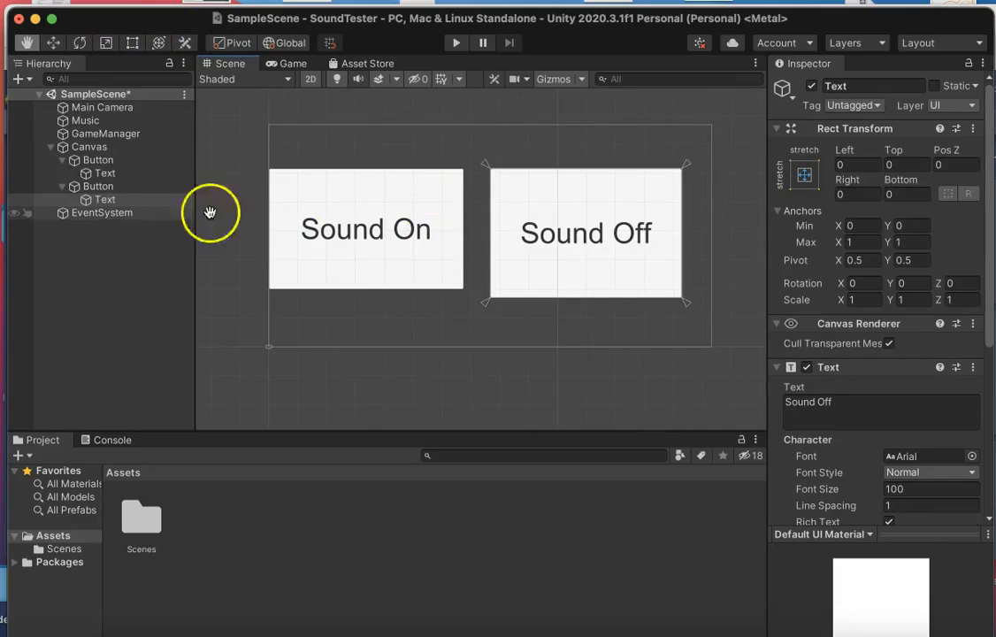
# Examine the Text child of the Sound On button and its text settings, and check the second button's child
pyautogui.click(62, 160)
pyautogui.click(62, 173)
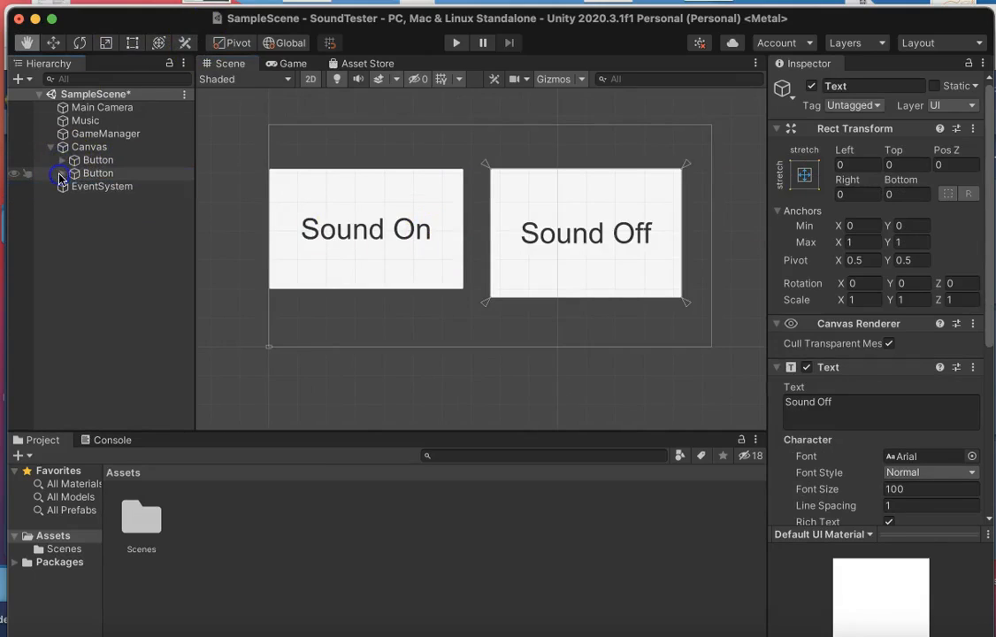
pyautogui.click(62, 160)
pyautogui.click(90, 174)
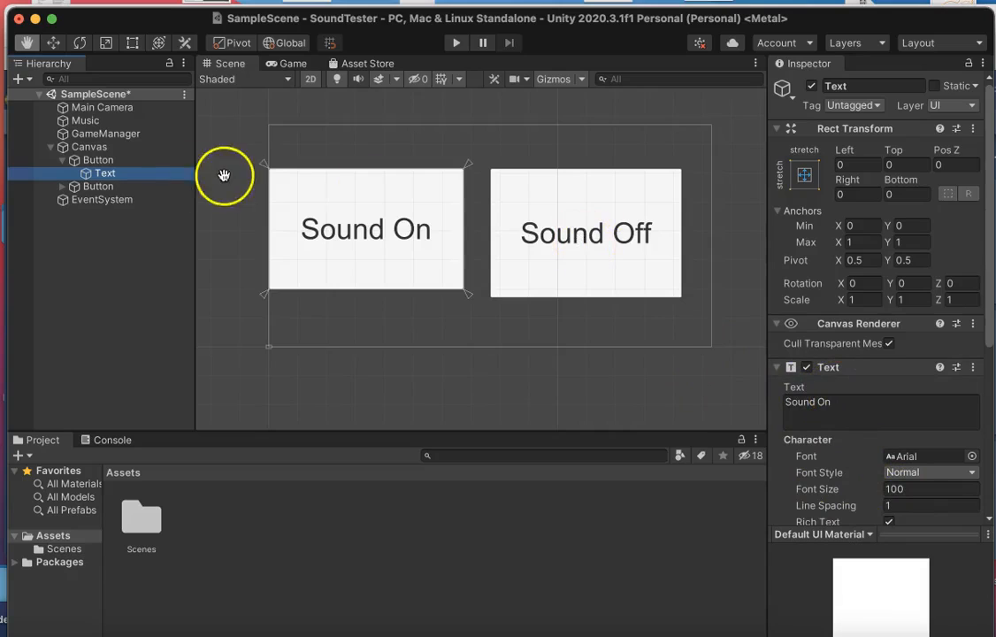
pyautogui.click(63, 187)
pyautogui.click(63, 187)
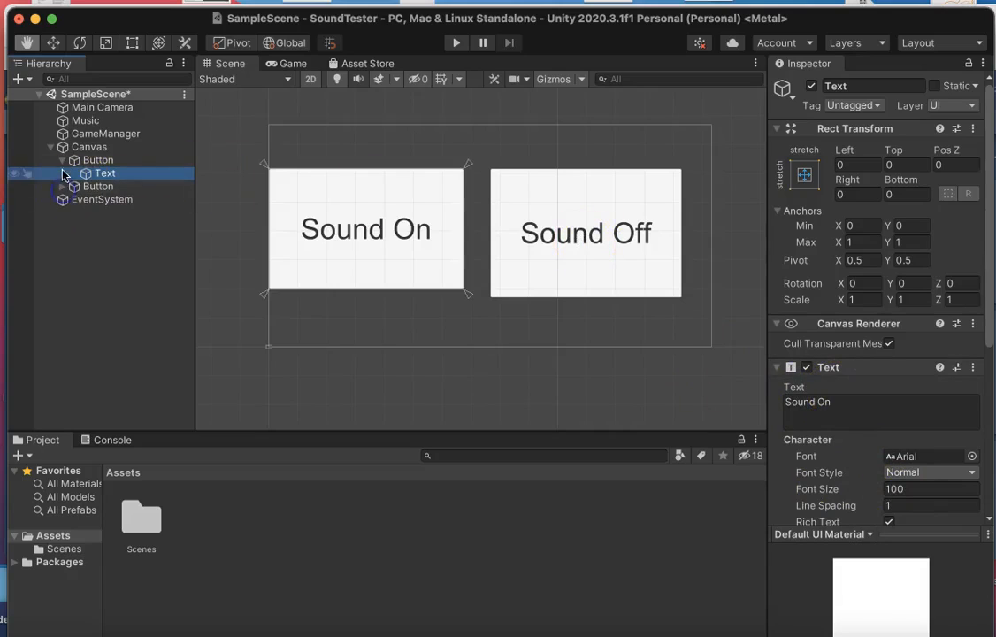
pyautogui.click(63, 160)
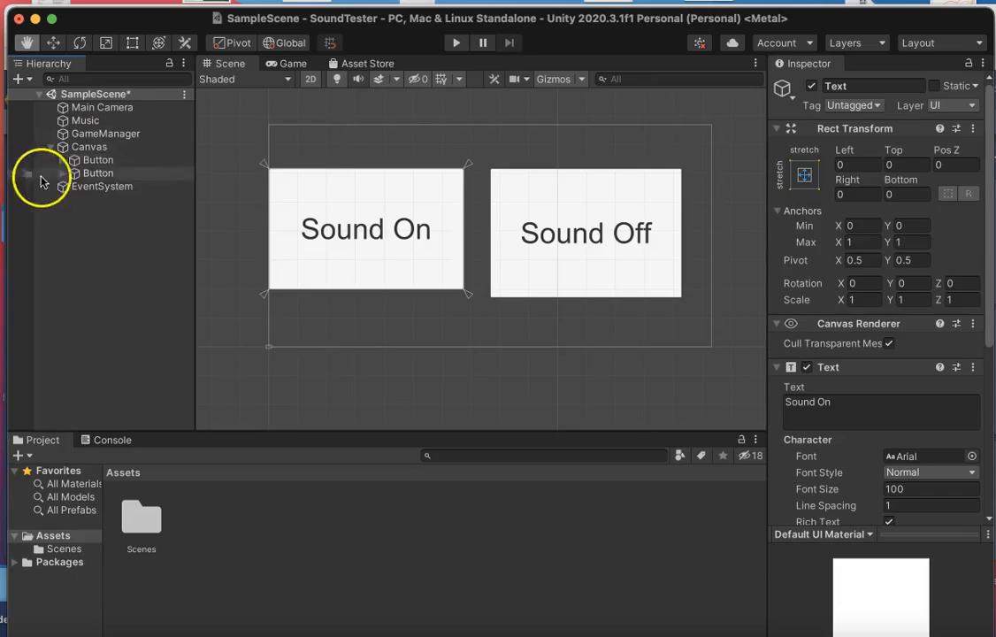
# Create a new script named MusicController and attach it to the GameManager object
pyautogui.click(102, 137)
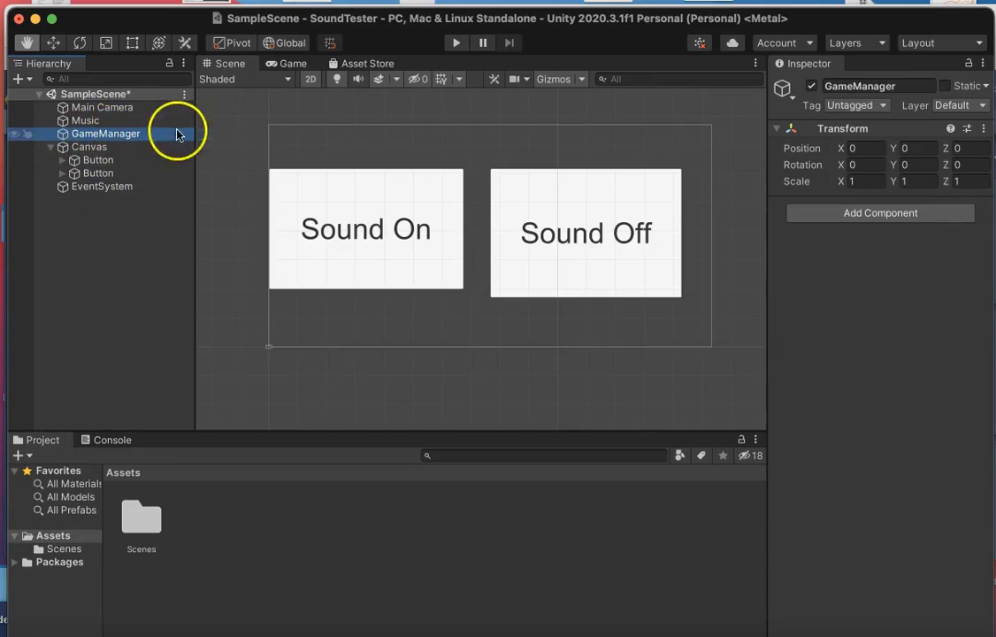
pyautogui.click(881, 216)
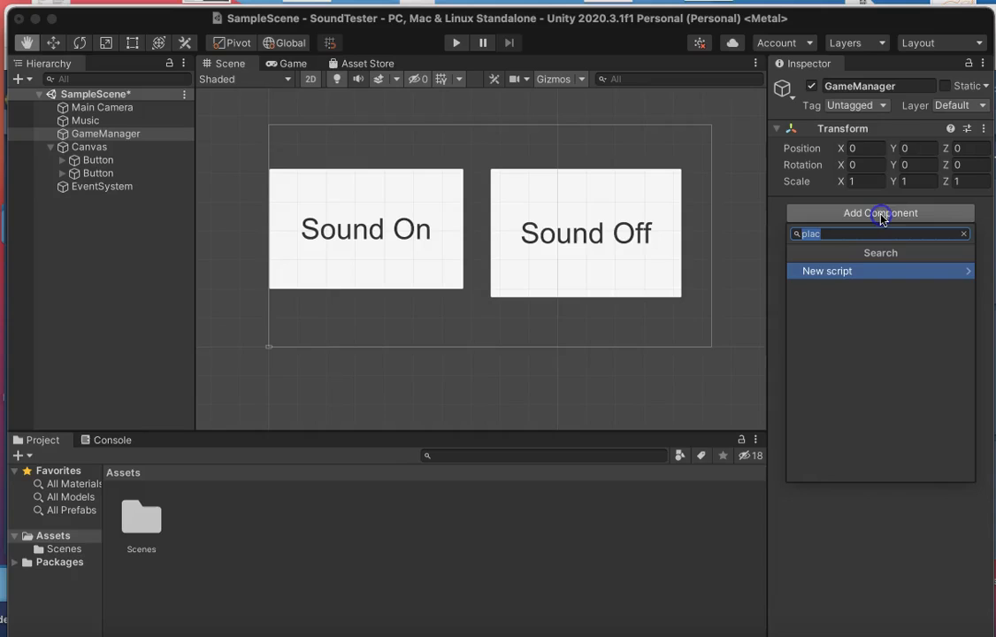
pyautogui.click(830, 272)
pyautogui.click(822, 283)
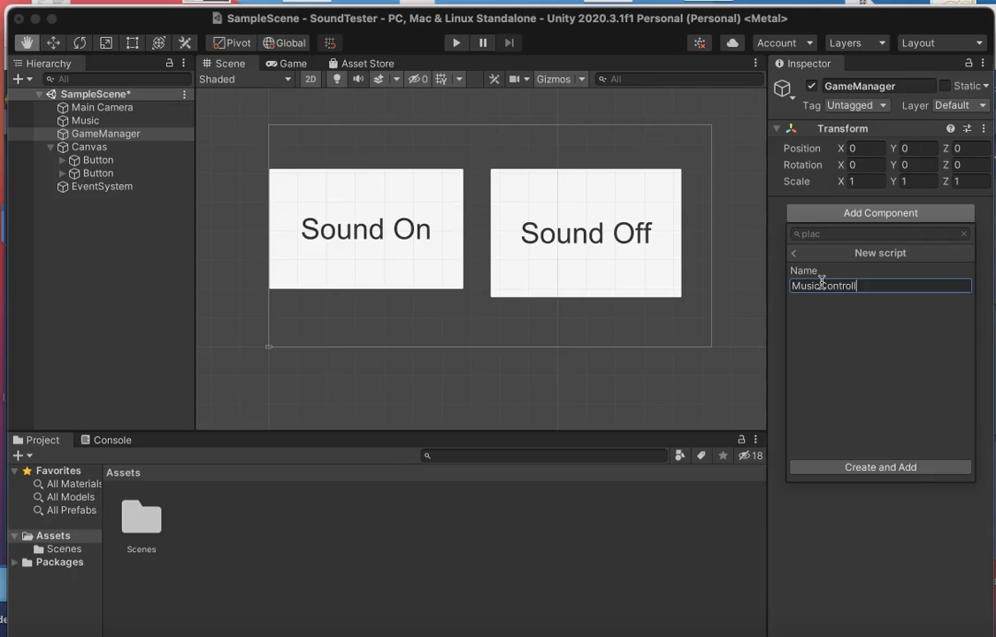
pyautogui.click(911, 459)
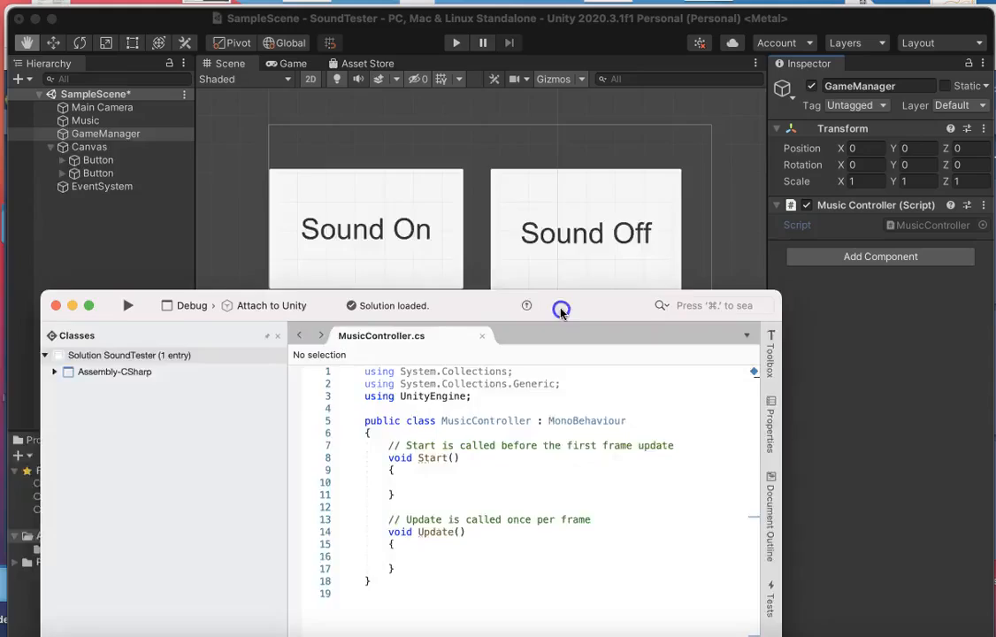
# Delete the default Start and Update methods and their comments from MusicController.cs in the code editor
pyautogui.moveTo(560, 310); pyautogui.dragTo(533, 155)
pyautogui.moveTo(358, 293); pyautogui.dragTo(446, 416)
pyautogui.press('BackSpace')
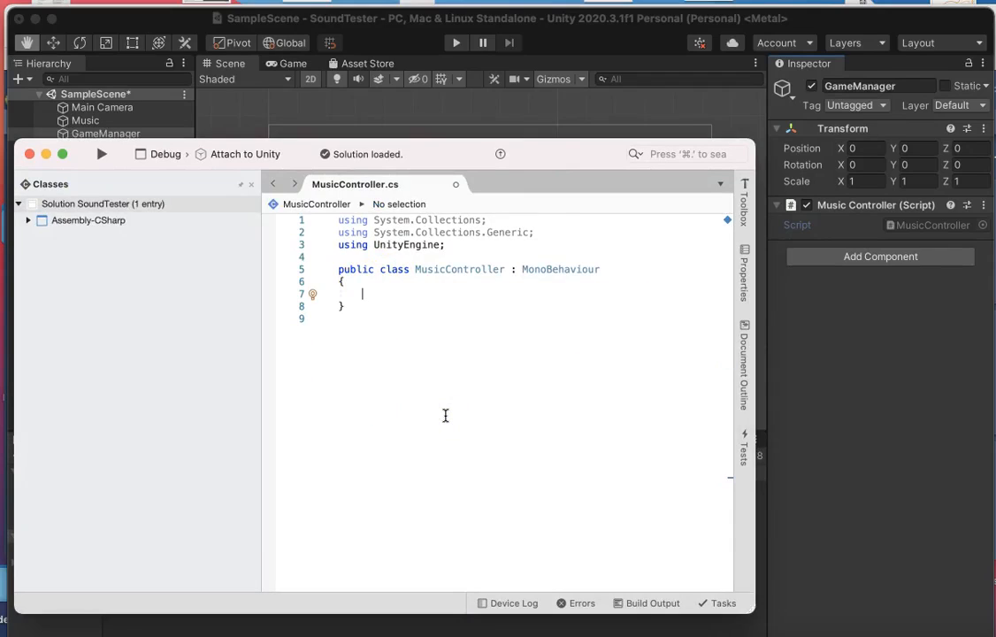
# Write an empty public void SoundOn() method with braces inside the MusicController class
pyautogui.write('pu')
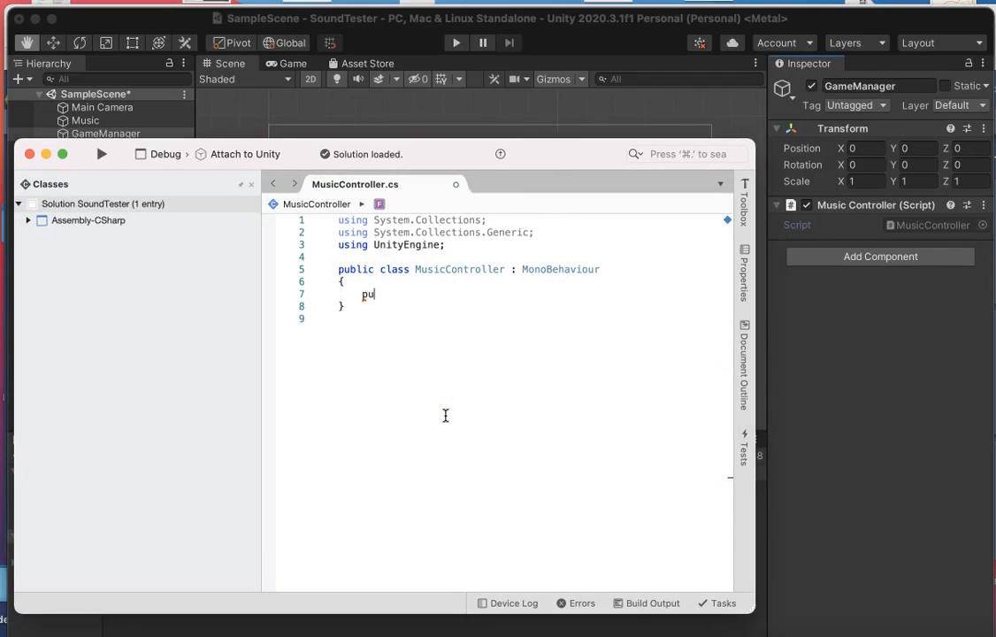
pyautogui.write('blic vod So')
pyautogui.press('BackSpace')
pyautogui.press('BackSpace')
pyautogui.press('BackSpace')
pyautogui.press('BackSpace')
pyautogui.press('BackSpace')
pyautogui.write('oid SoundOn(')
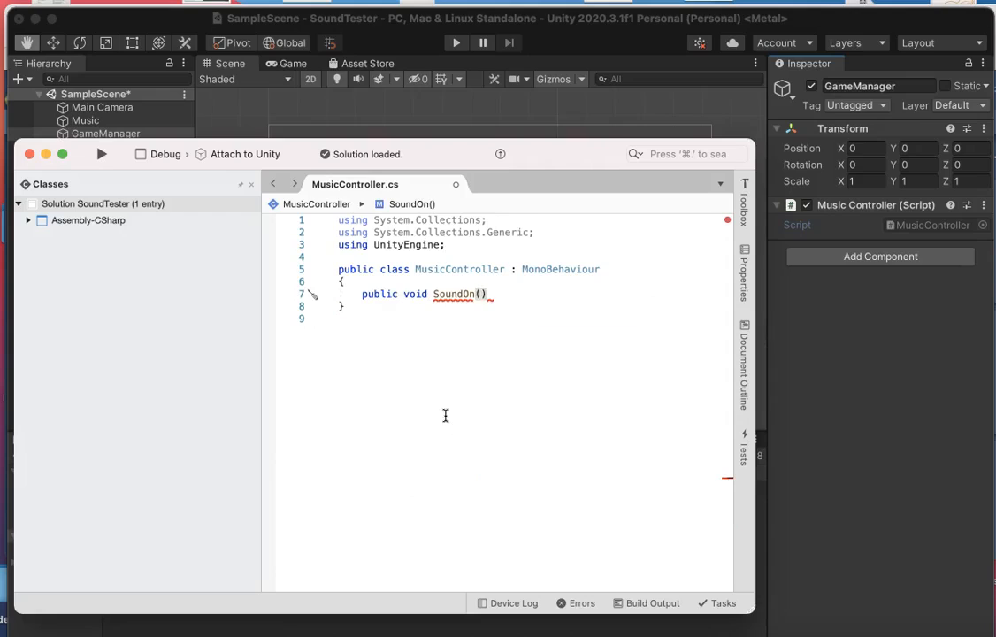
pyautogui.press('Return')
pyautogui.write('{')
pyautogui.press('Return')
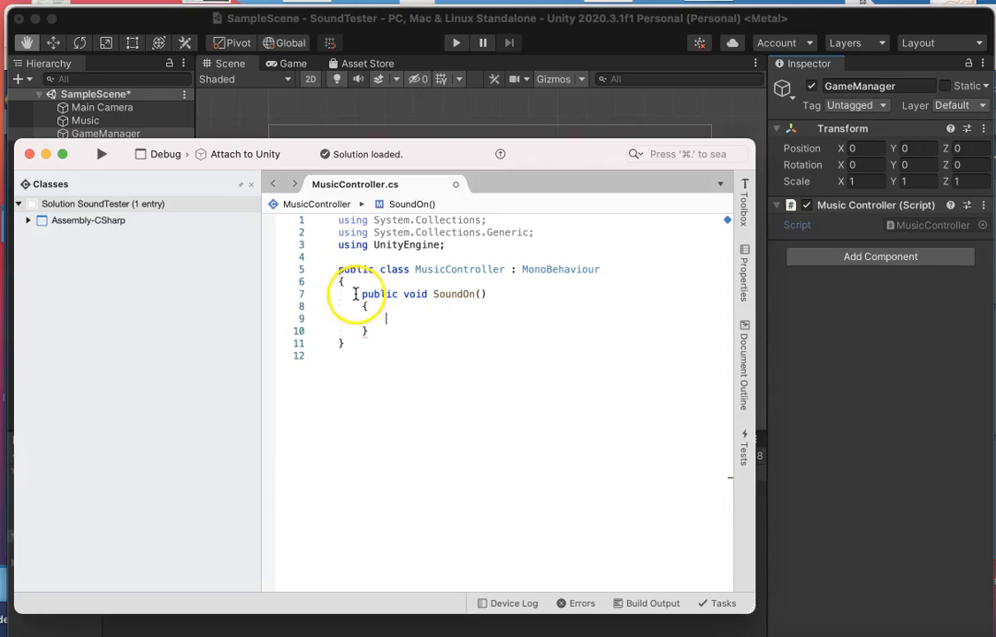
# Duplicate the SoundOn() method directly below itself and rename the copy SoundOff()
pyautogui.moveTo(354, 294); pyautogui.dragTo(381, 325)
pyautogui.click(385, 336)
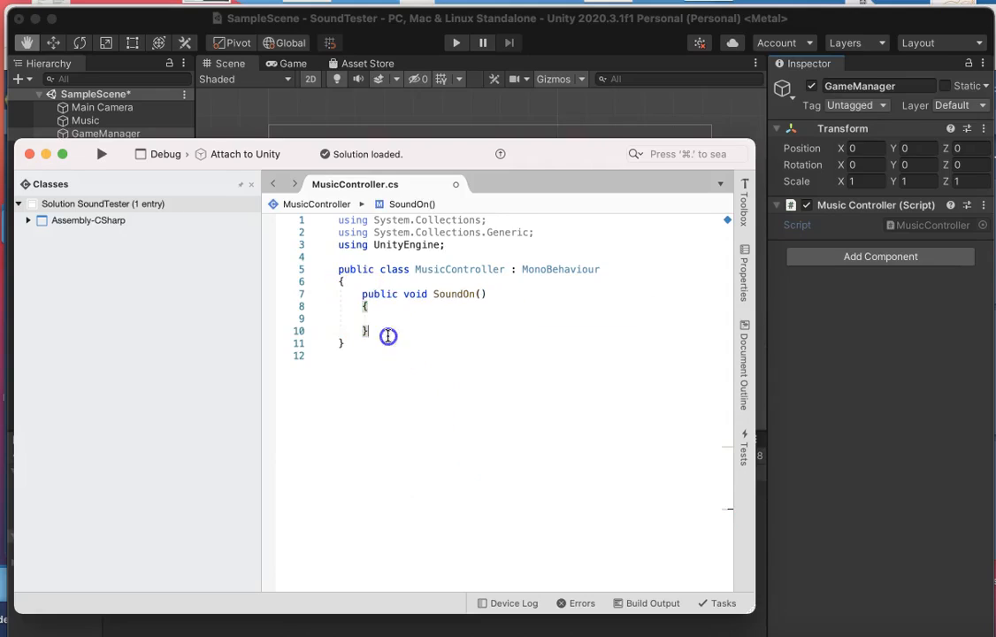
pyautogui.write('public void SoundOn() {  }')
pyautogui.click(475, 343)
pyautogui.press('BackSpace')
pyautogui.write('ff')
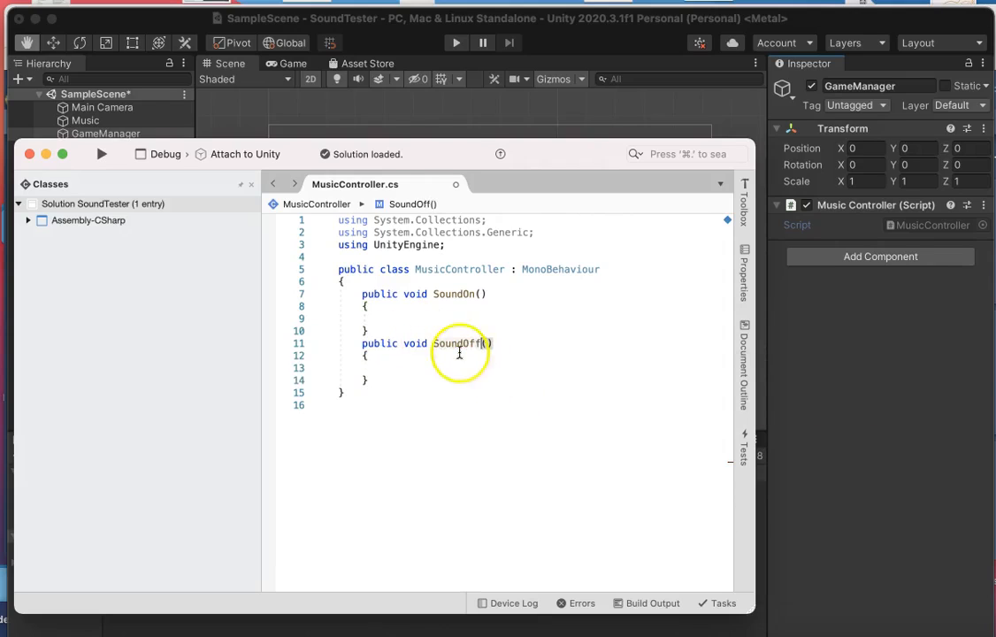
# Declare a public AudioSource variable named music at the start of the class, followed by a blank line
pyautogui.click(378, 282)
pyautogui.press('Return')
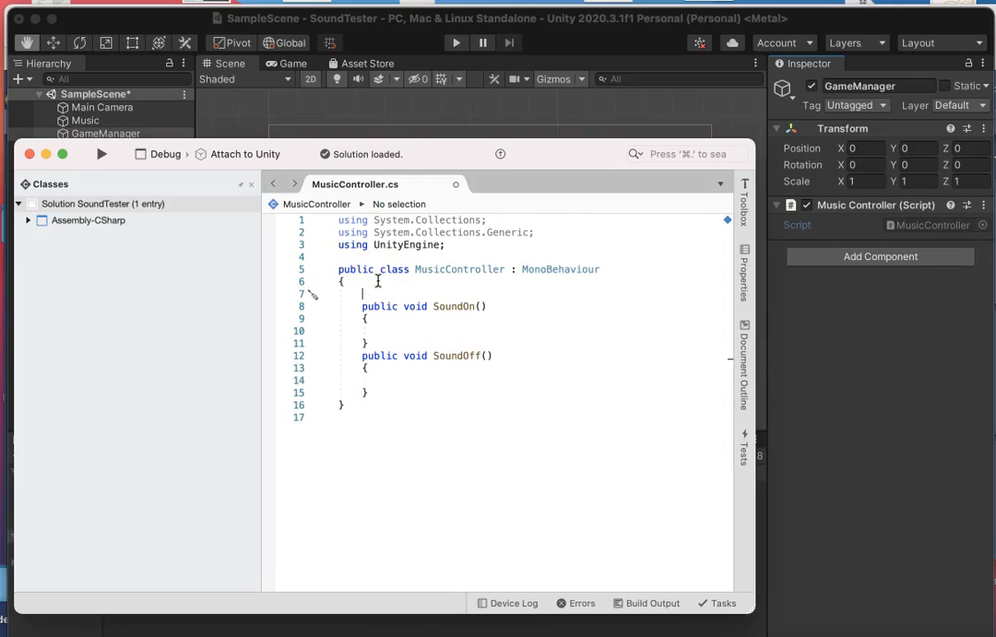
pyautogui.write('pu')
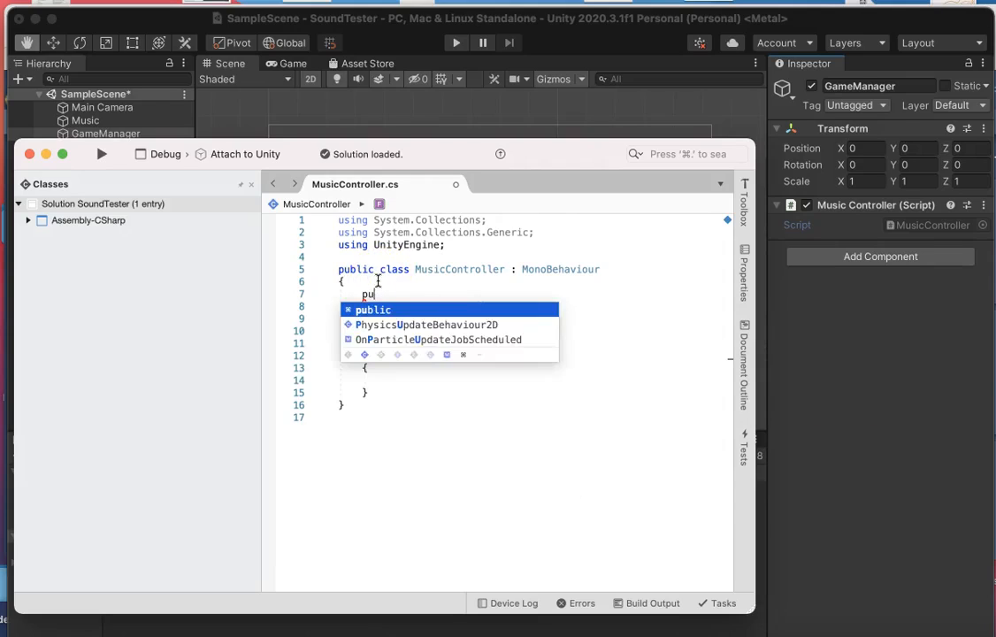
pyautogui.write('blic AudioS')
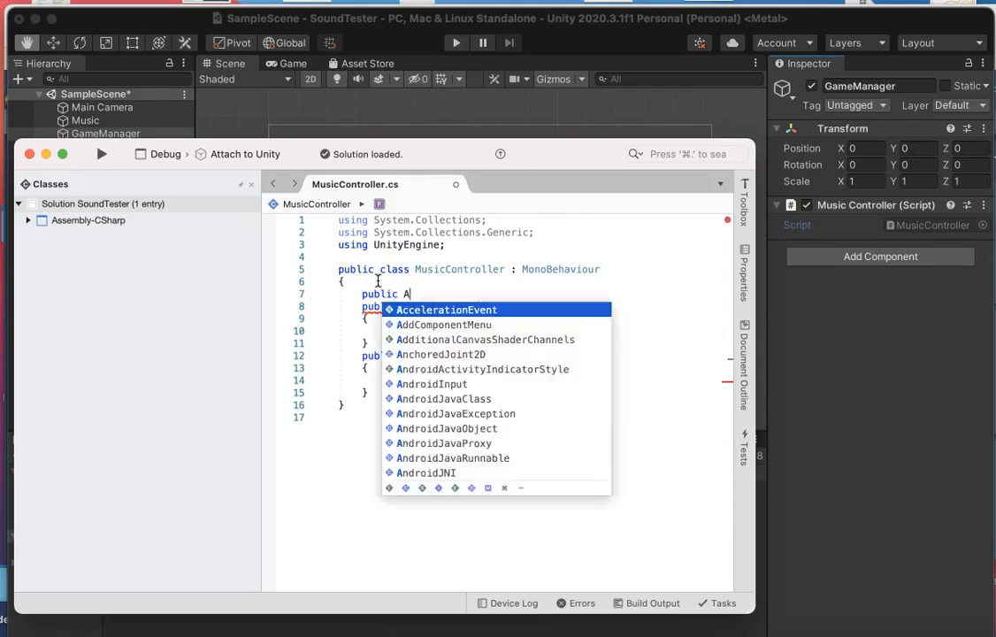
pyautogui.write('ce music;')
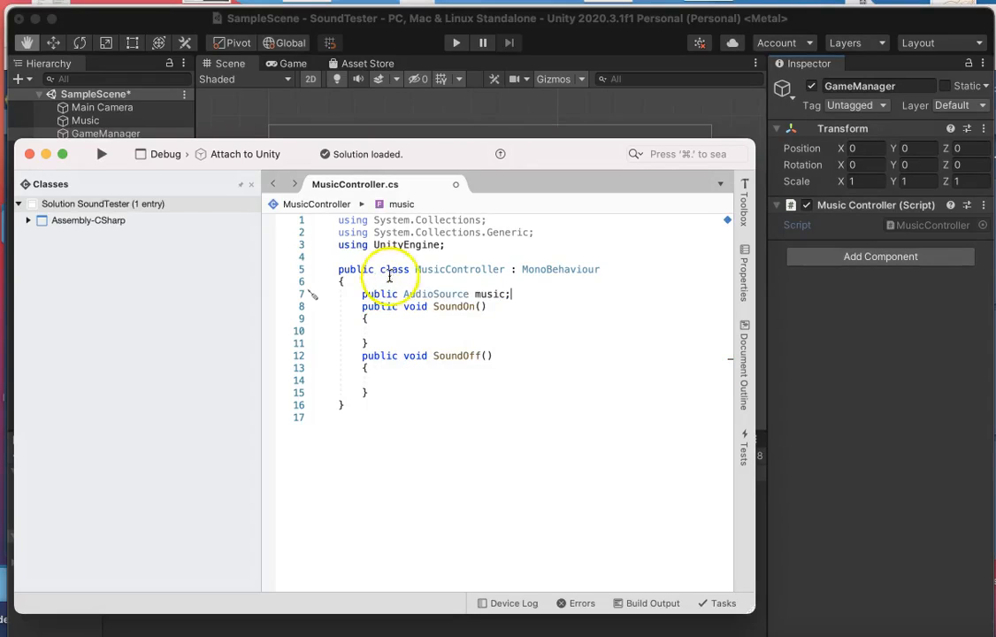
pyautogui.press('Return')
# Call music.Play(); in the SoundOn() body and music.Stop(); in the SoundOff() body
pyautogui.click(419, 336)
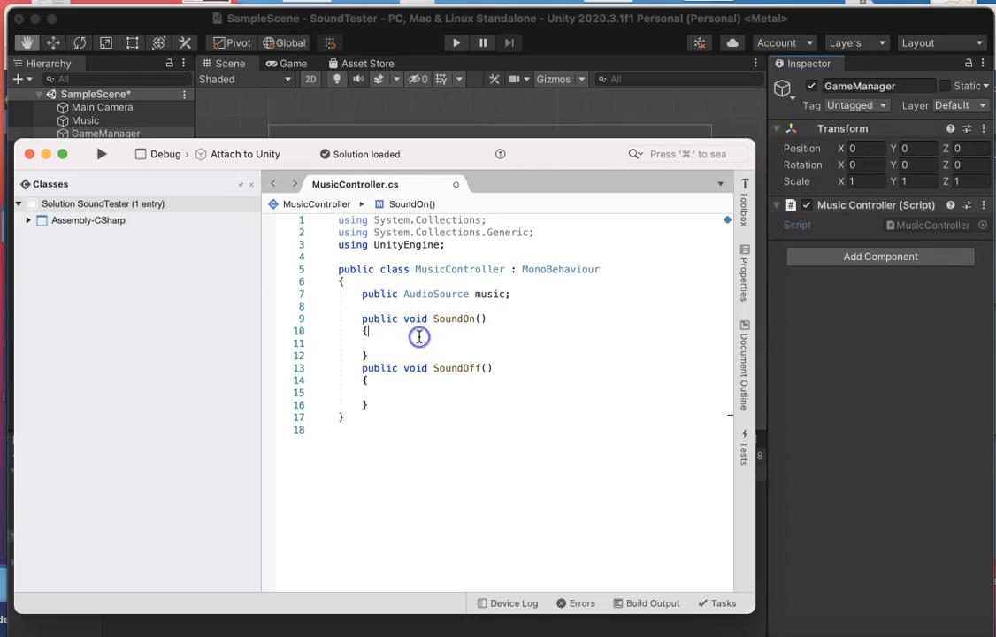
pyautogui.write('music.')
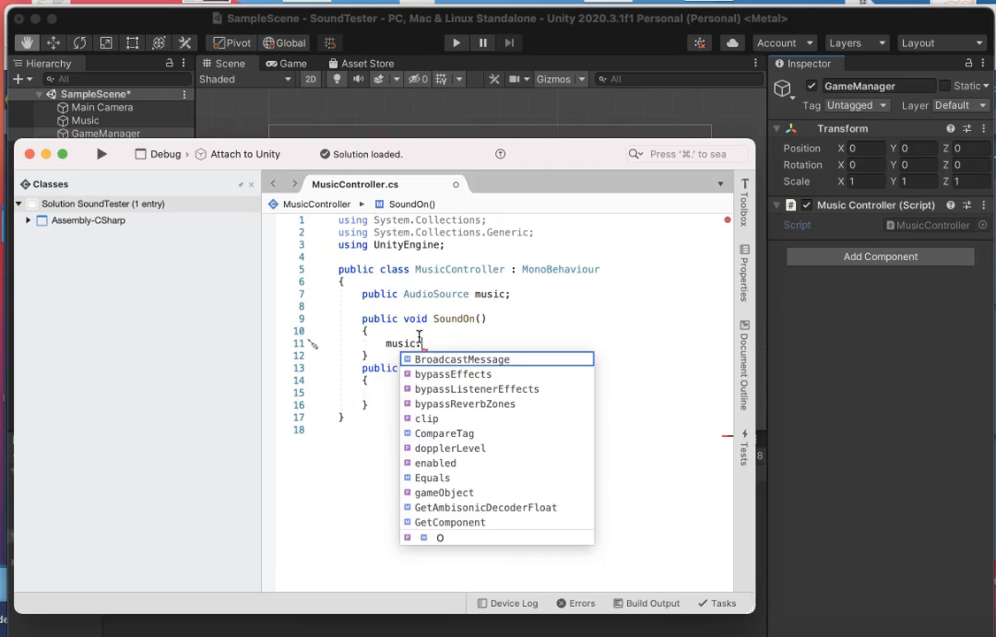
pyautogui.write('Pl')
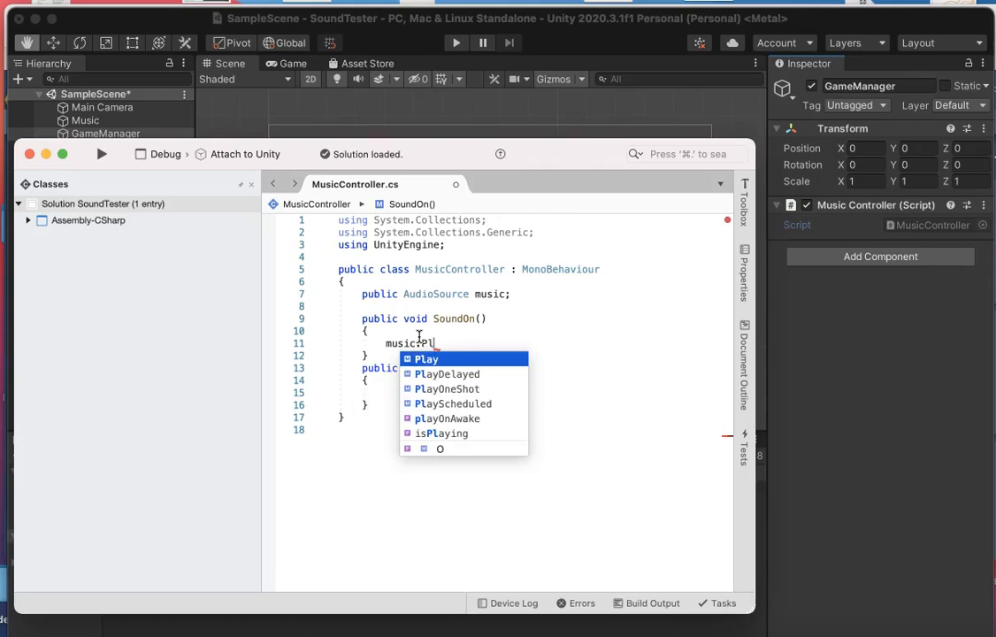
pyautogui.write('ay();')
pyautogui.click(383, 395)
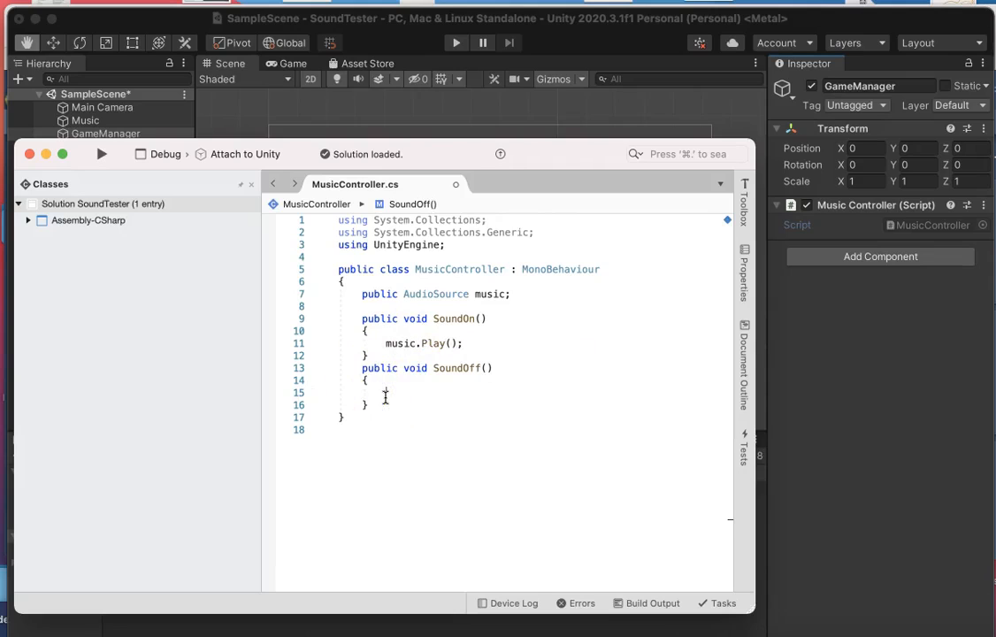
pyautogui.write('music.Stop();')
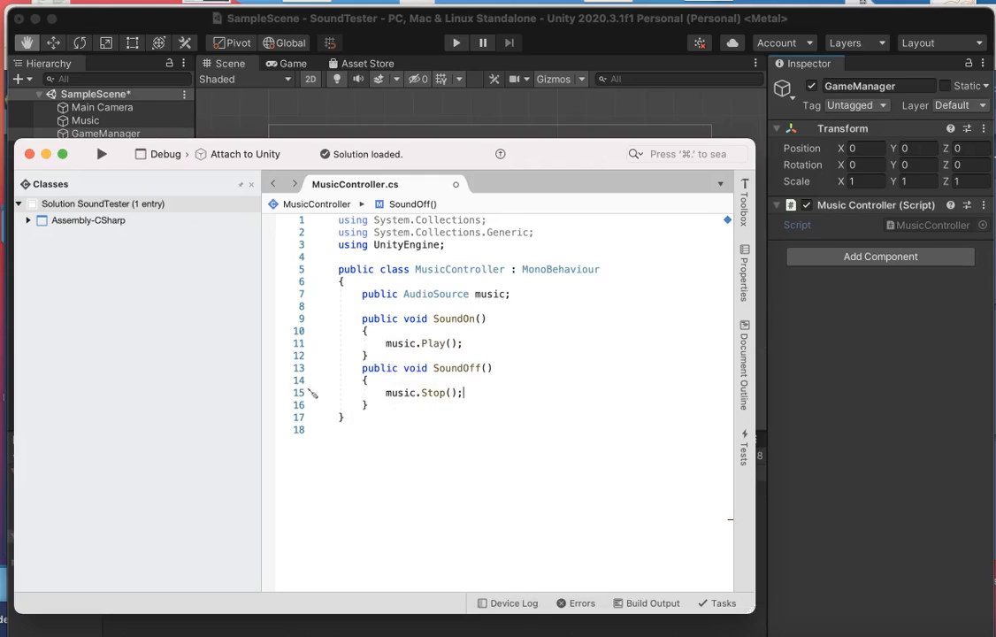
# Save the MusicController.cs script and switch back to the Unity editor
pyautogui.click(14, 2)
pyautogui.click(48, 85)
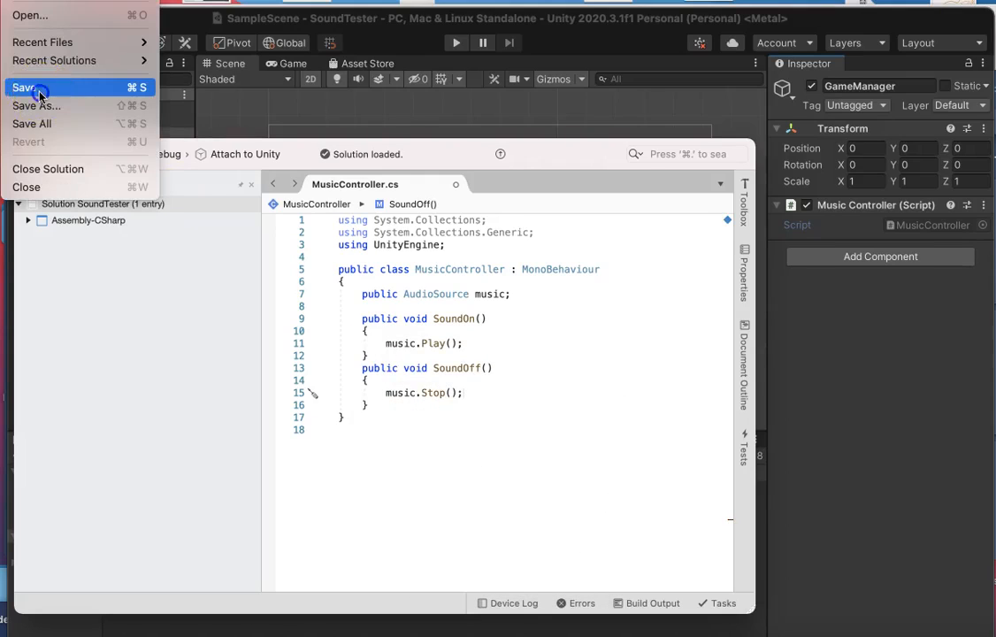
pyautogui.click(187, 160)
pyautogui.click(271, 17)
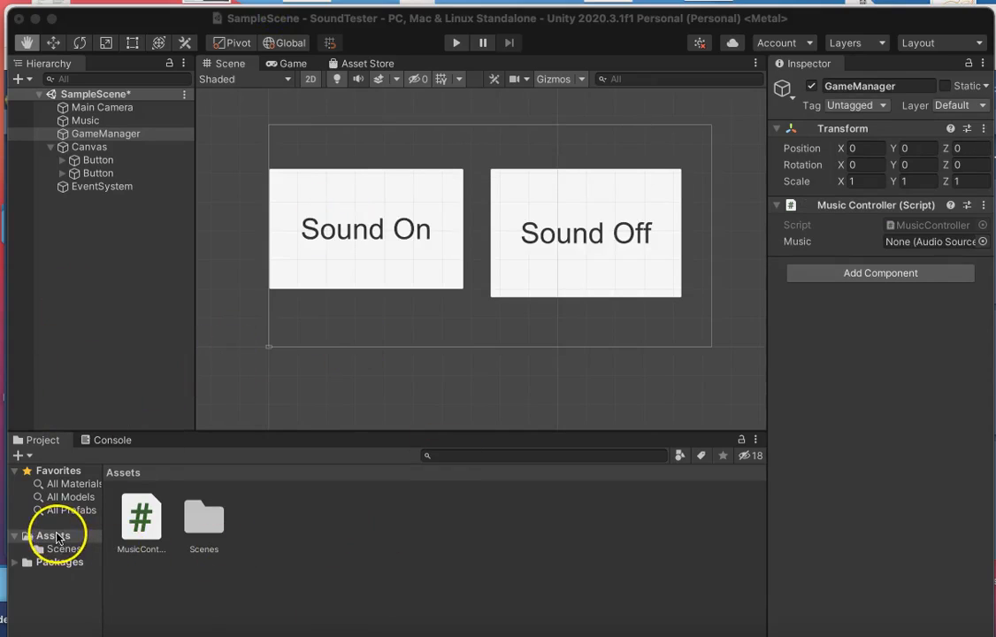
# Create a folder named Sounds in the project's Assets and open it
pyautogui.click(26, 457)
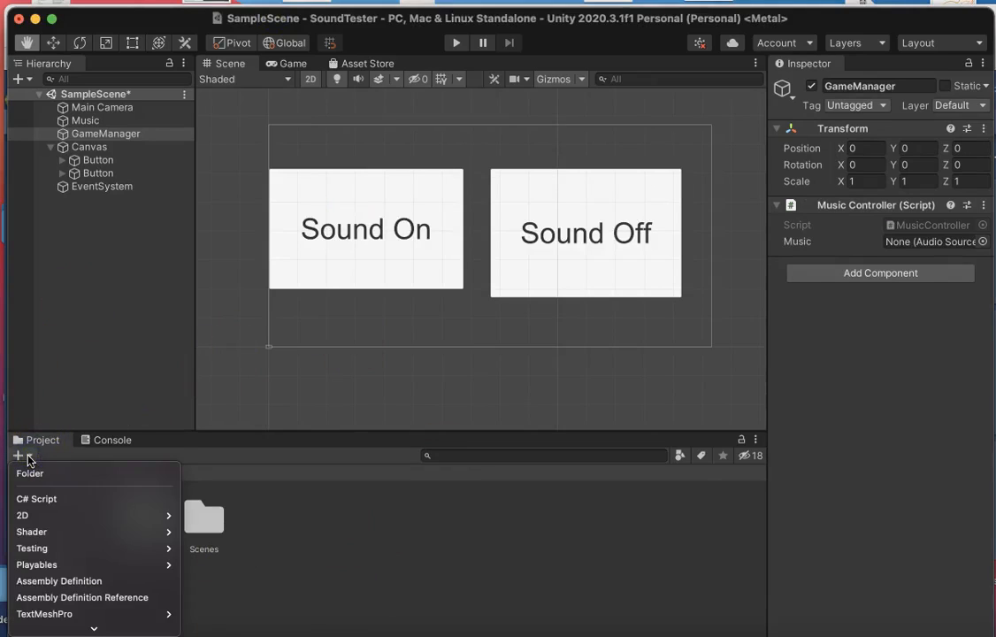
pyautogui.click(28, 473)
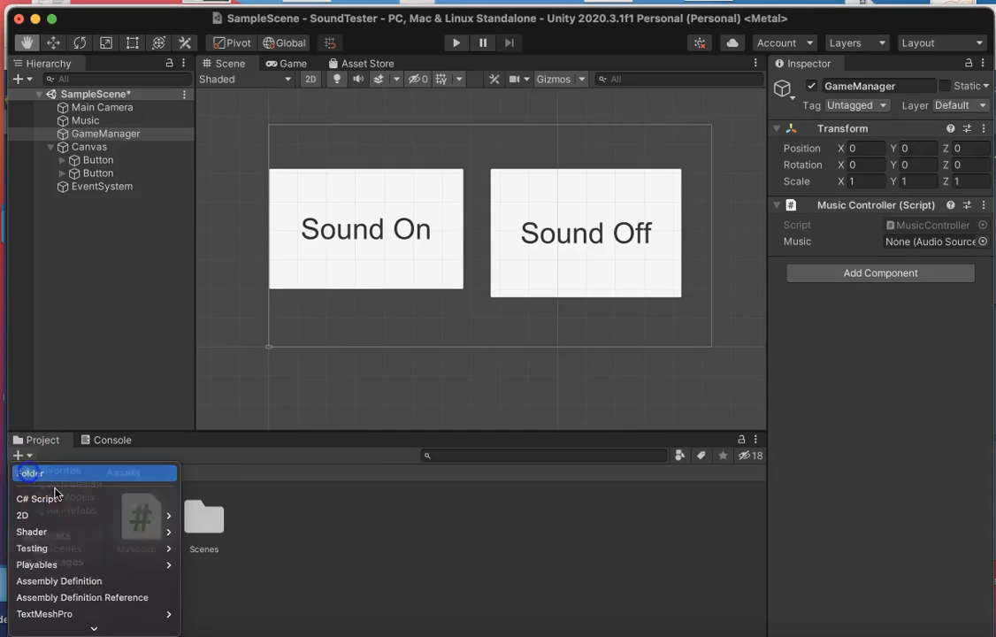
pyautogui.write('Sounds')
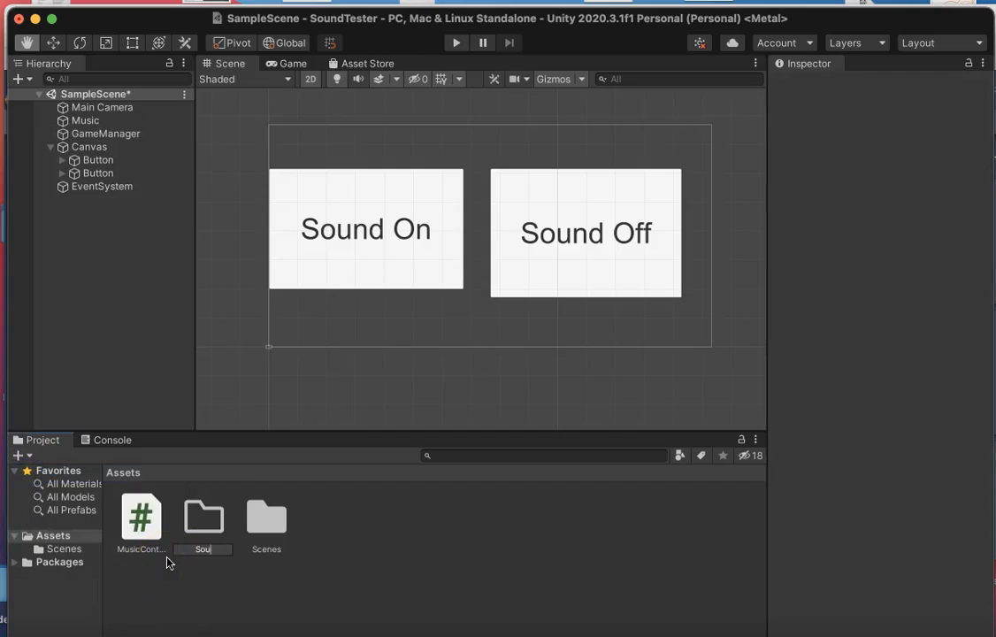
pyautogui.press('Return')
pyautogui.doubleClick(269, 521)
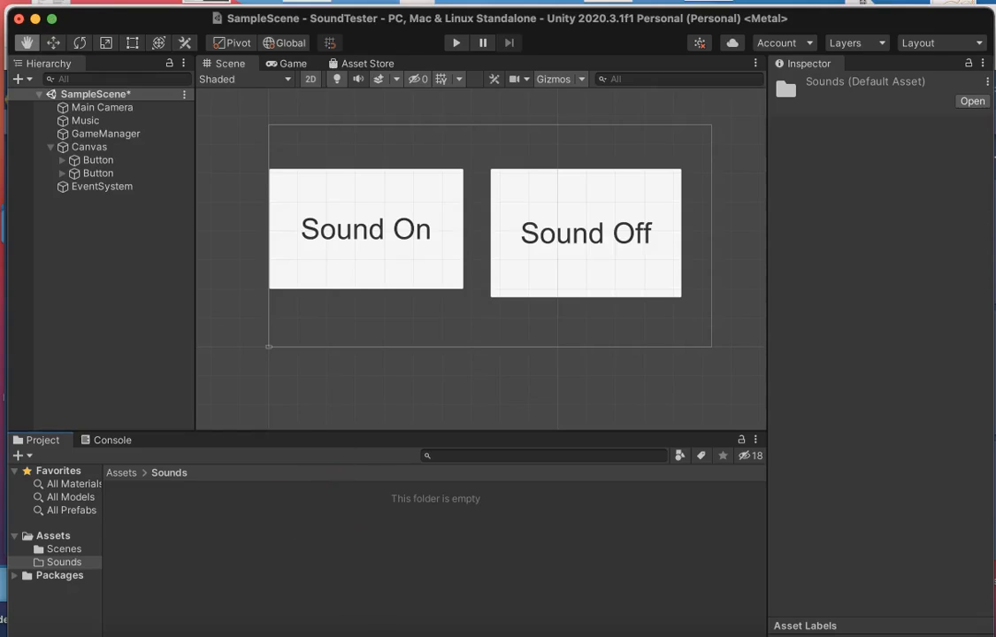
# Switch to OpenGameArt.org in Safari, browse the Music art type, and look over the search filters and listed tracks
pyautogui.press('super+Tab')
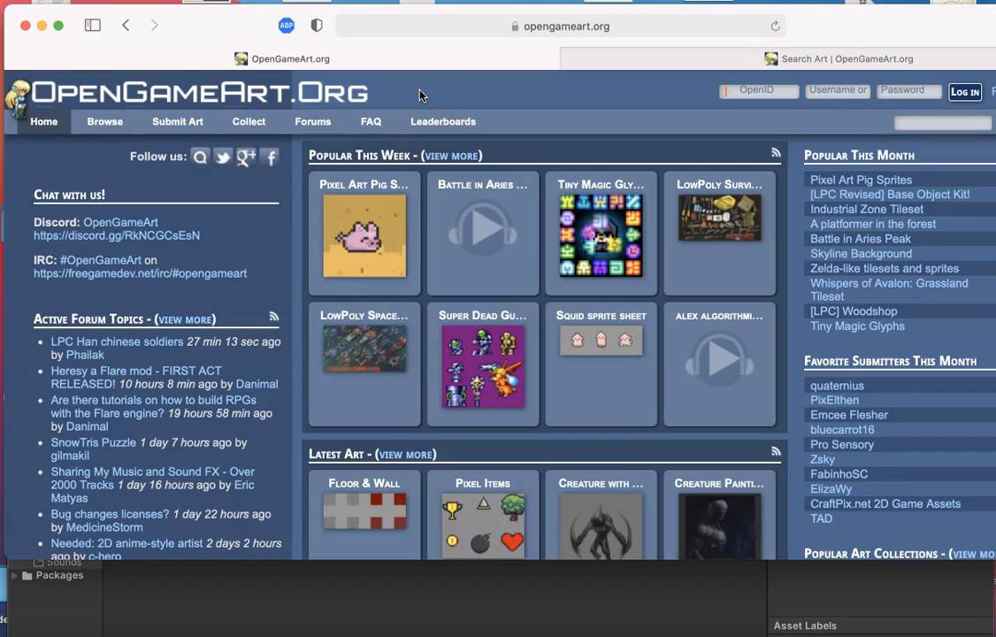
pyautogui.moveTo(108, 124)
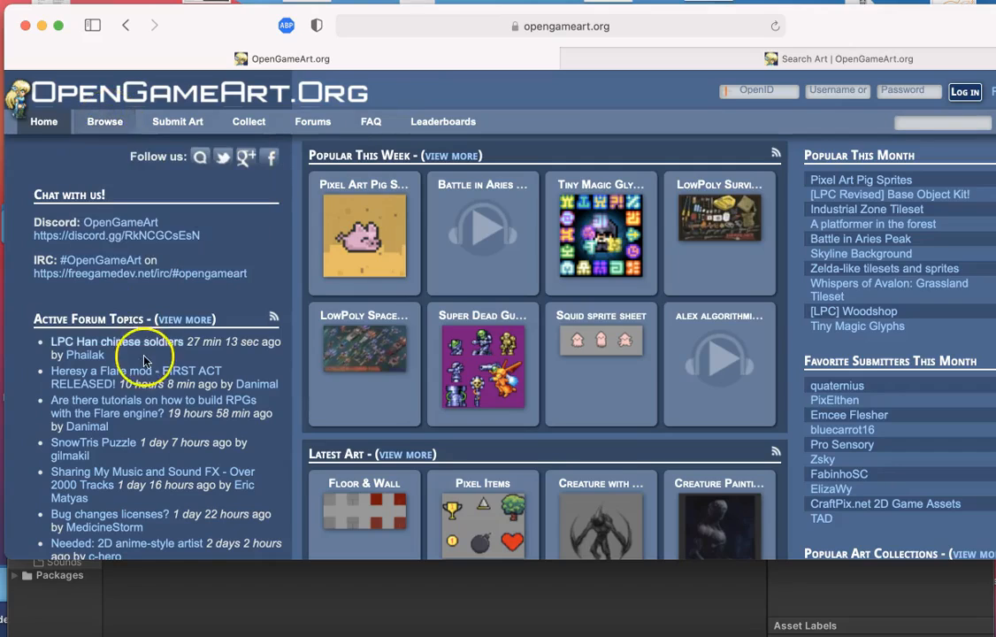
pyautogui.click(105, 215)
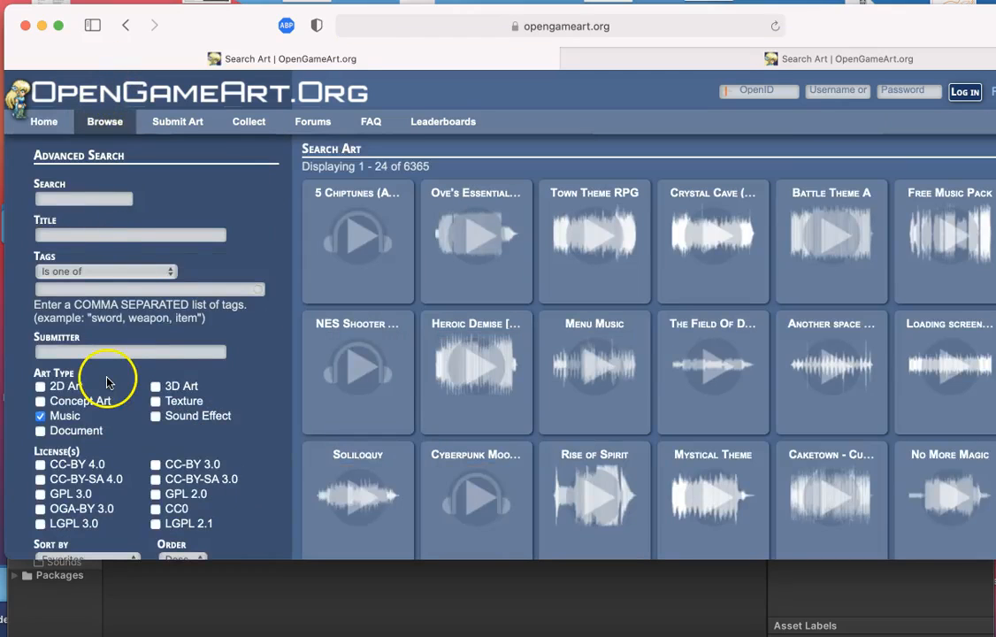
pyautogui.scroll(-1, 107, 377)
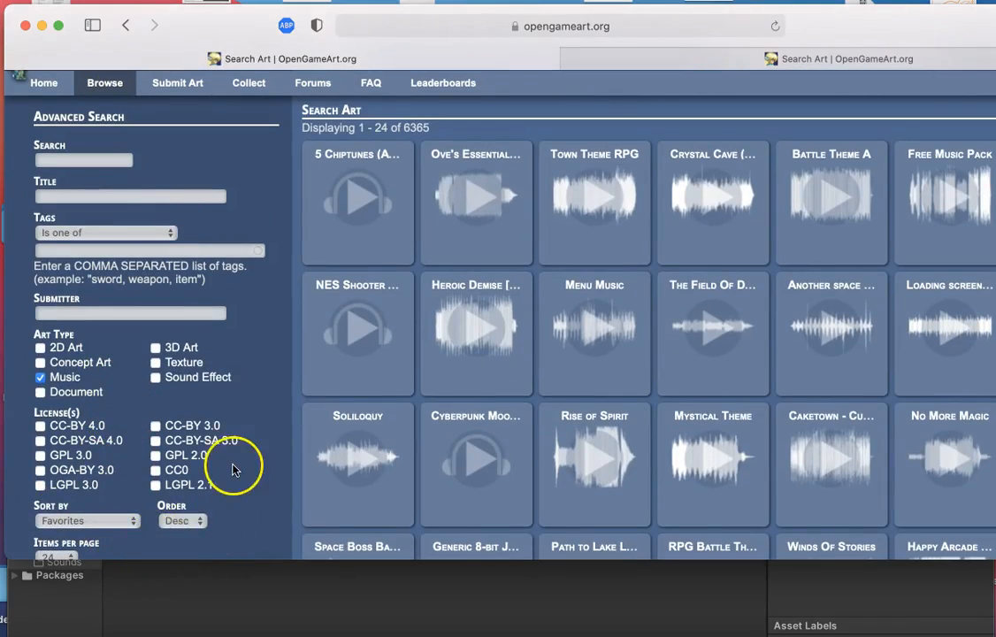
pyautogui.scroll(1, 240, 466)
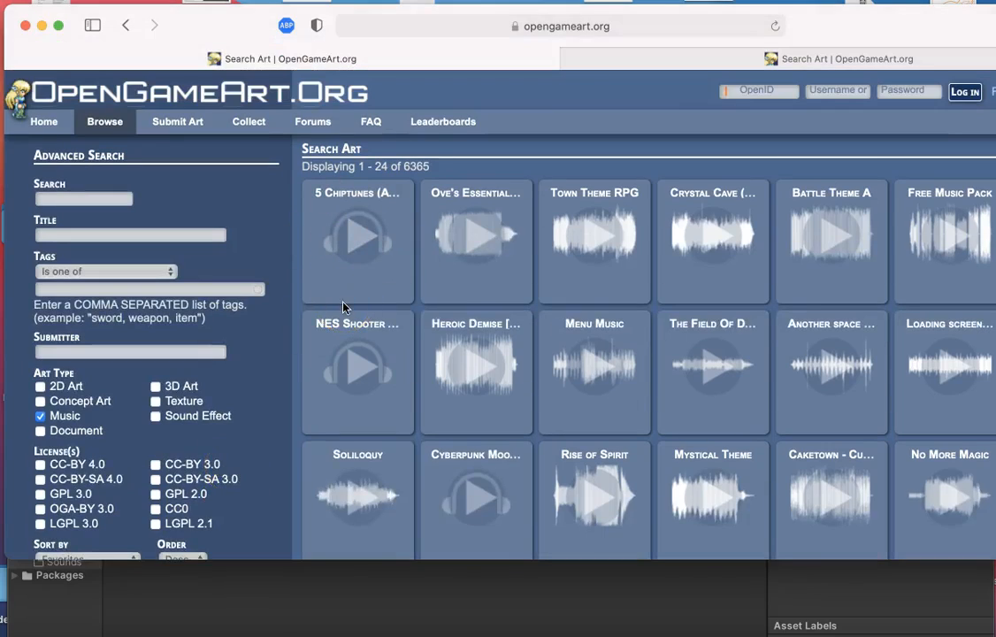
# Open the 5 Chiptunes (Action) music page and examine its contents, including the downloadable zip file
pyautogui.click(328, 195)
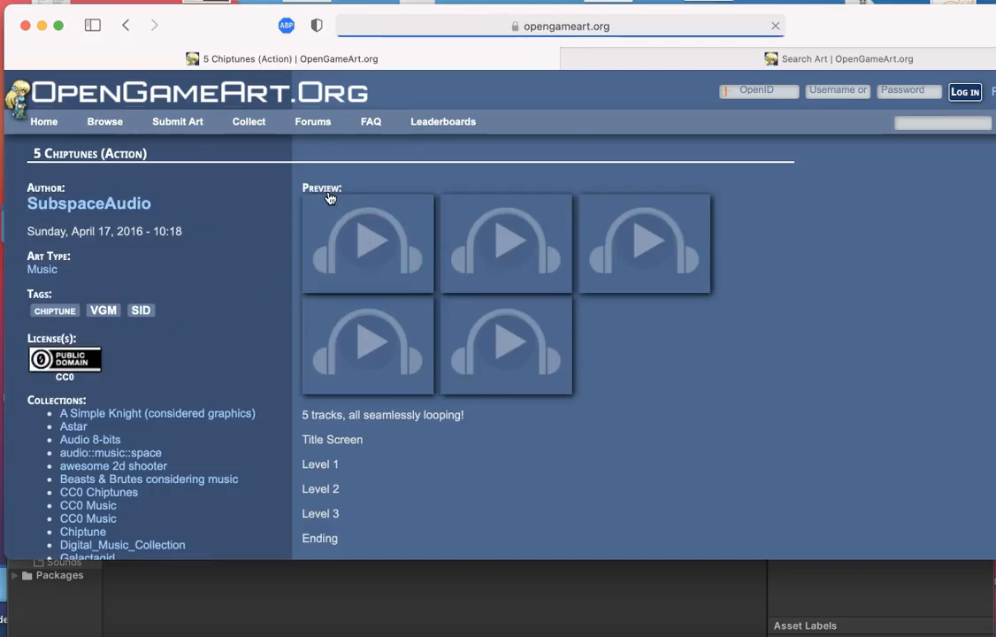
pyautogui.click(483, 377)
pyautogui.scroll(-8, 483, 377)
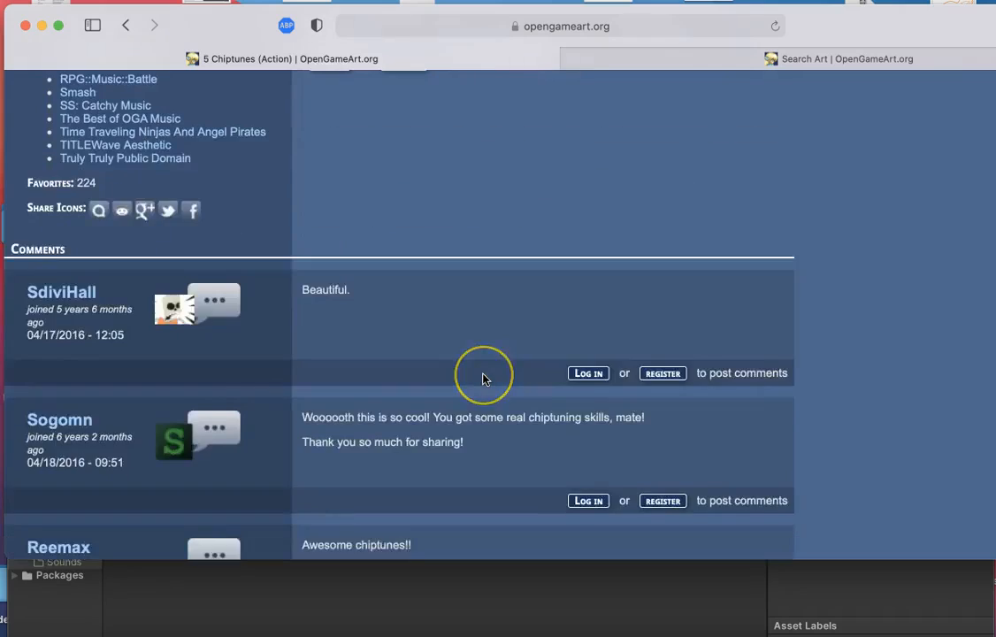
pyautogui.scroll(3, 483, 378)
pyautogui.scroll(1, 483, 378)
pyautogui.click(443, 371)
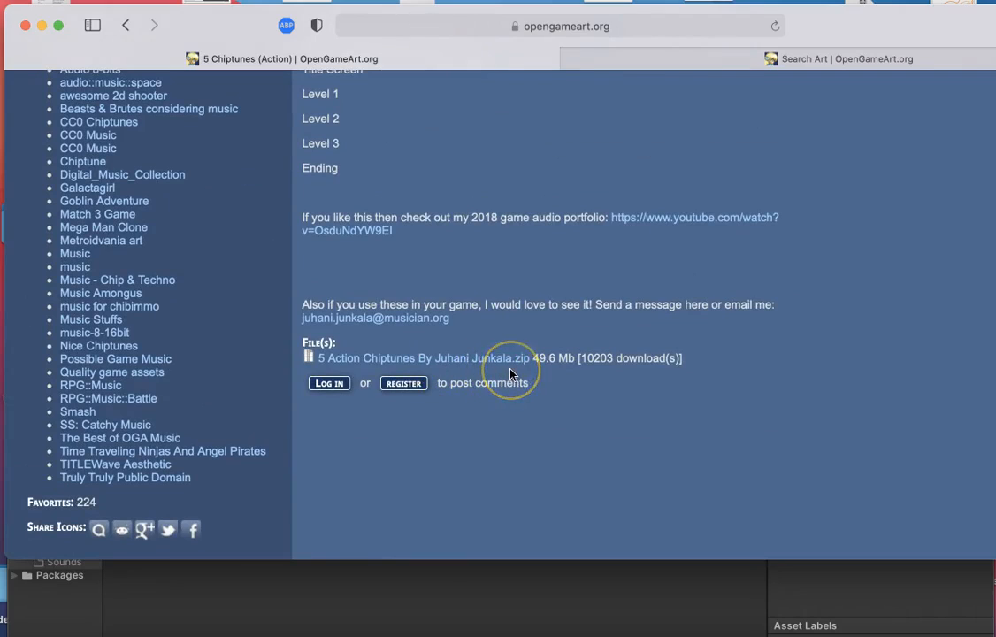
pyautogui.scroll(6, 510, 373)
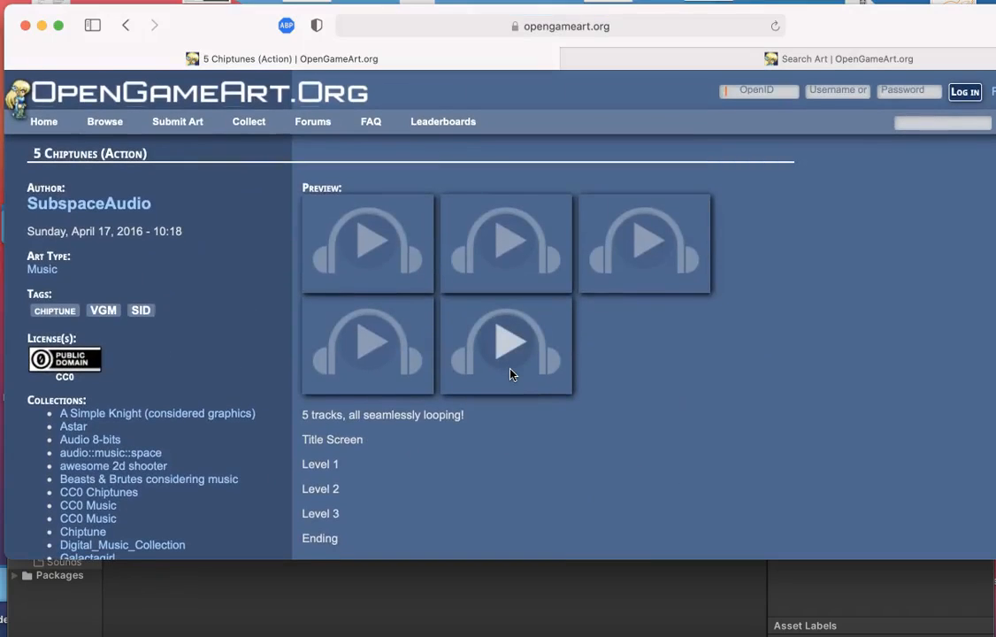
# Preview the first chiptune track, stop its playback, and return to the page's file download section
pyautogui.click(370, 243)
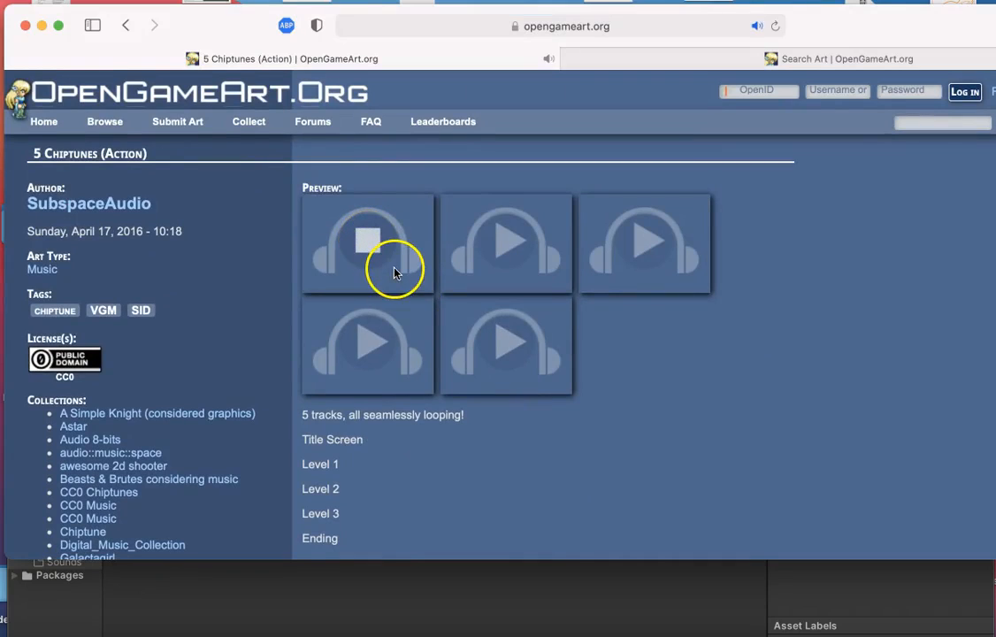
pyautogui.click(367, 229)
pyautogui.scroll(-2, 438, 338)
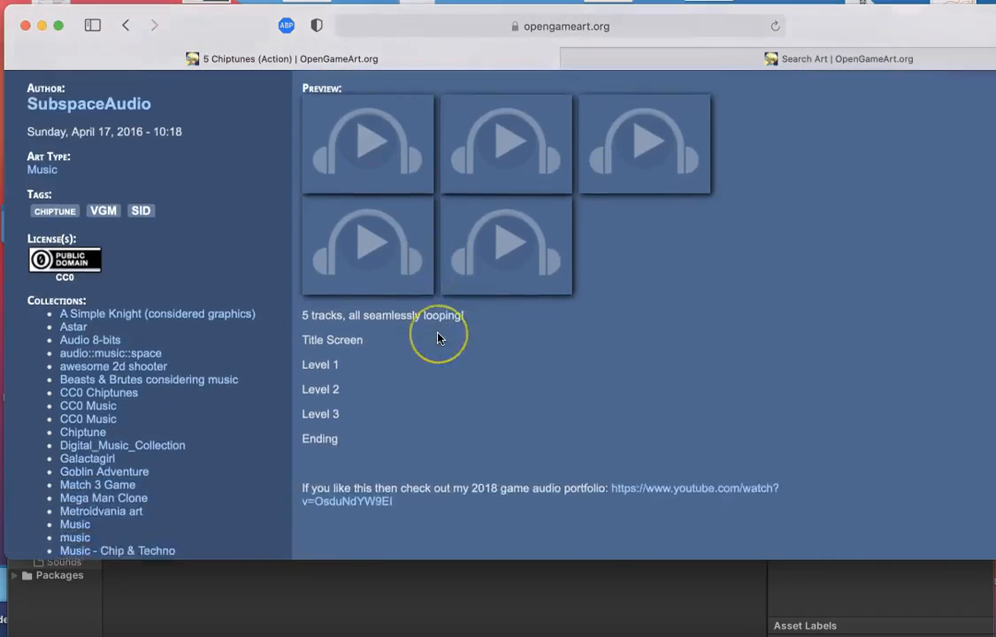
pyautogui.scroll(-3, 440, 354)
pyautogui.scroll(-1, 389, 495)
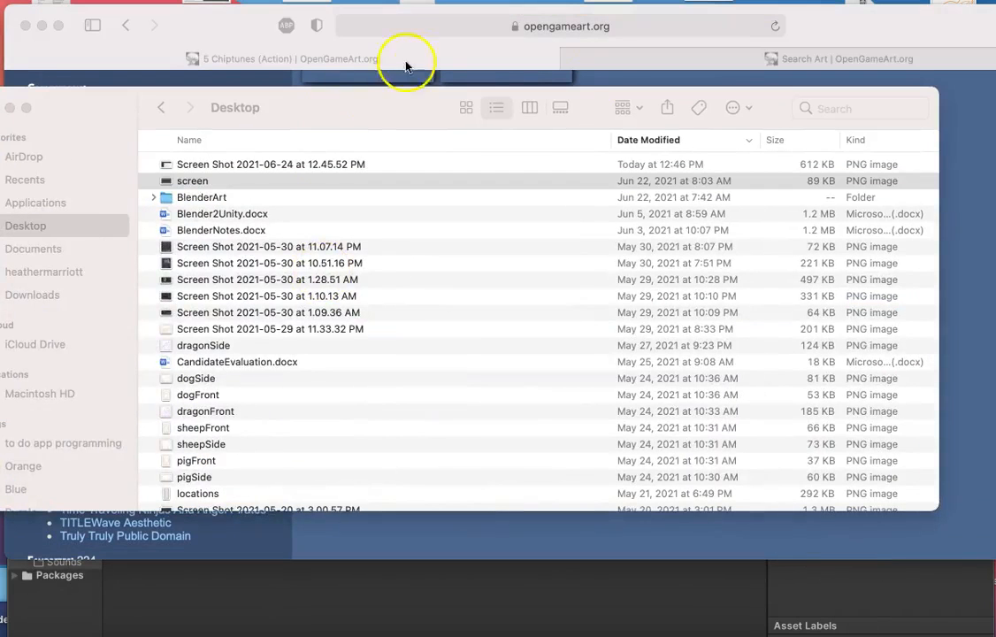
# Import the Title Screen.wav track from the downloaded 5 Action Chiptunes folder into Unity's Sounds folder, and put the Finder window away
pyautogui.moveTo(402, 117); pyautogui.dragTo(480, 372)
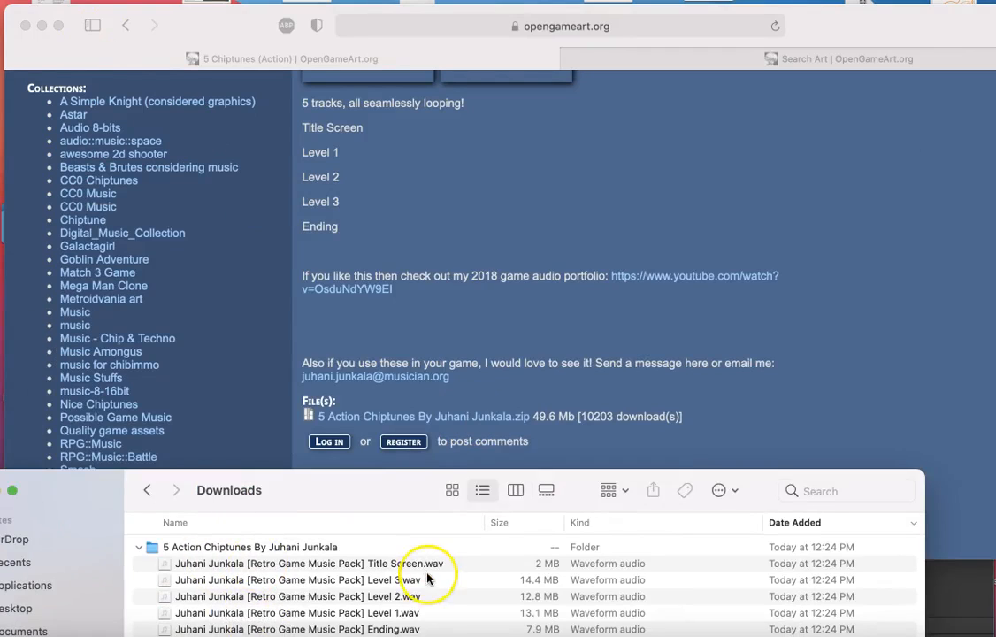
pyautogui.click(42, 31)
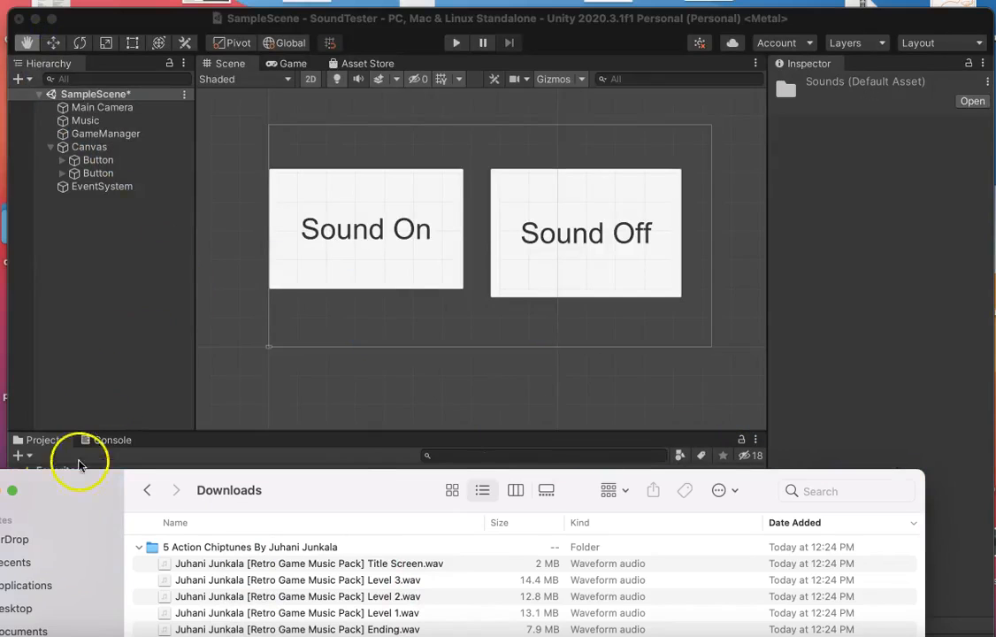
pyautogui.moveTo(79, 493); pyautogui.dragTo(537, 507)
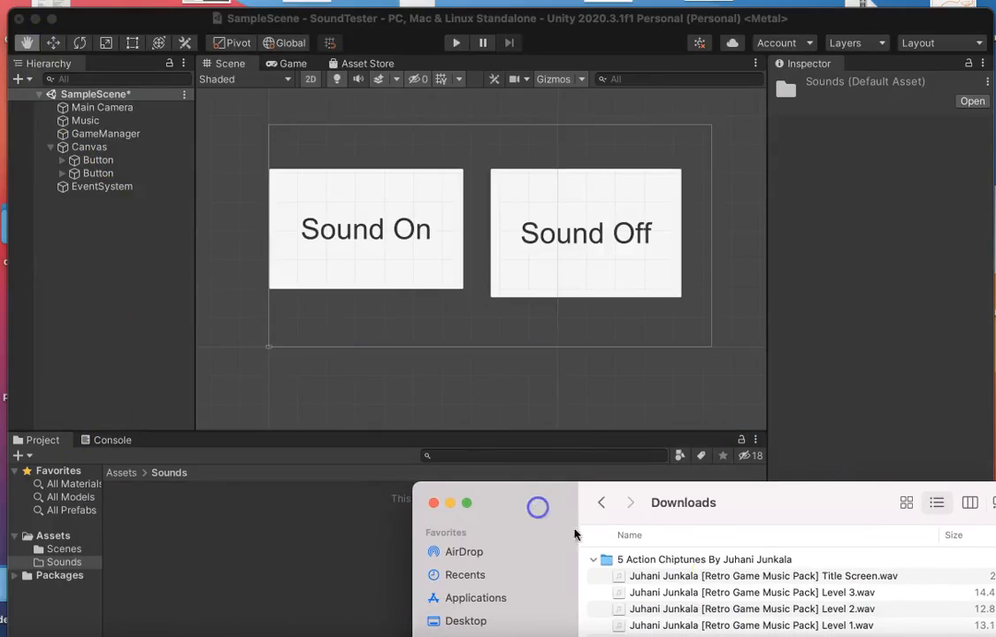
pyautogui.click(659, 576)
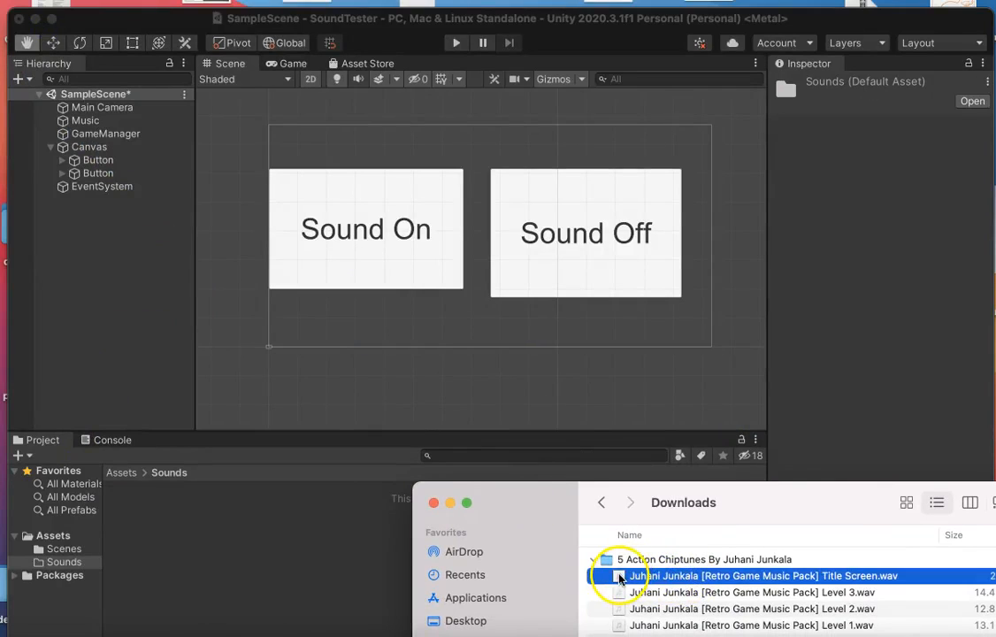
pyautogui.moveTo(619, 579); pyautogui.dragTo(336, 570)
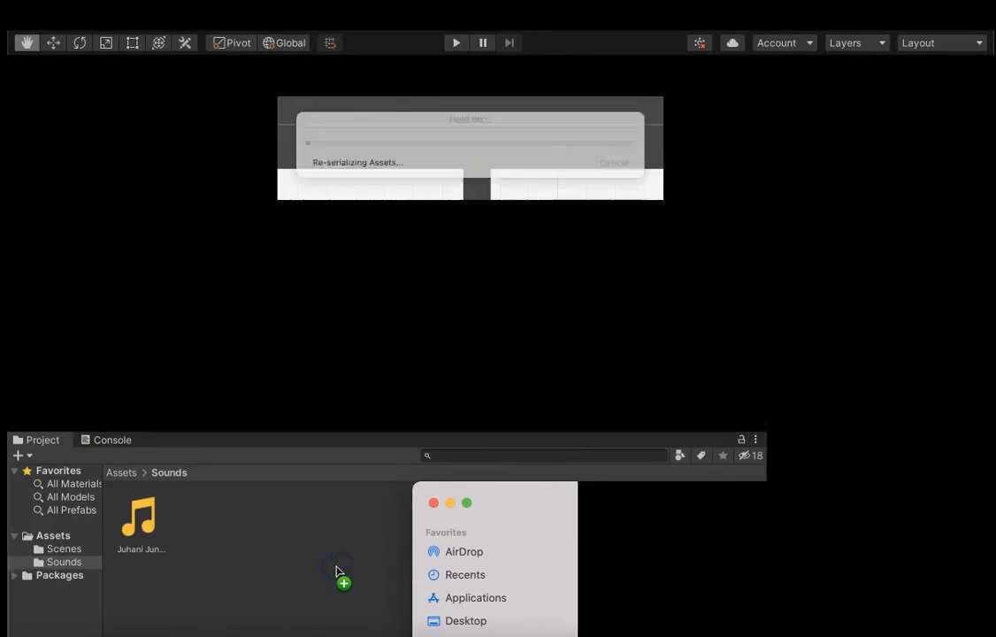
pyautogui.click(450, 503)
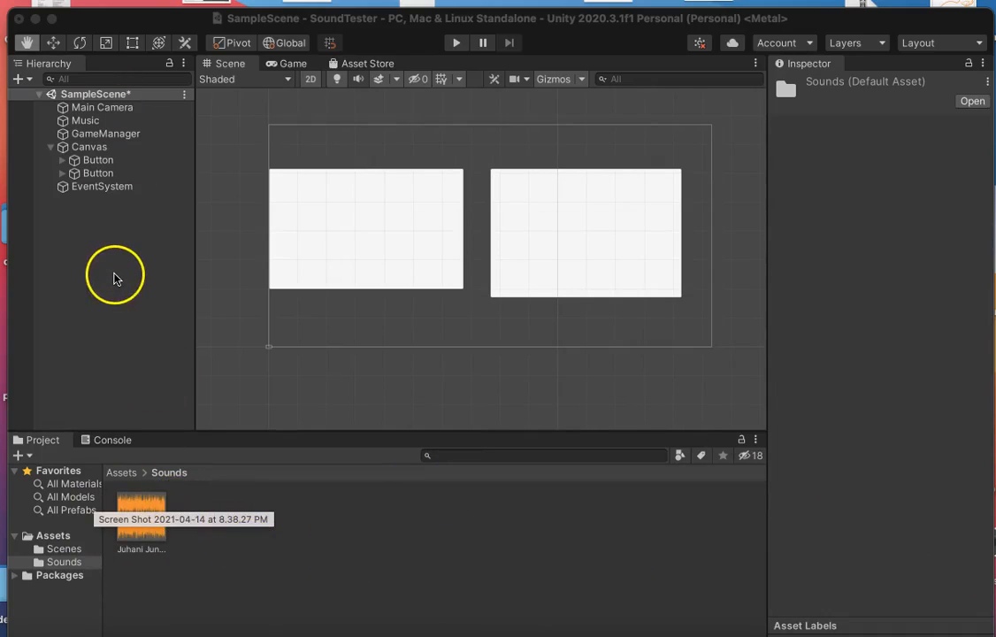
# Add an Audio Source component to the Music object and assign the imported title screen track as its AudioClip
pyautogui.click(80, 121)
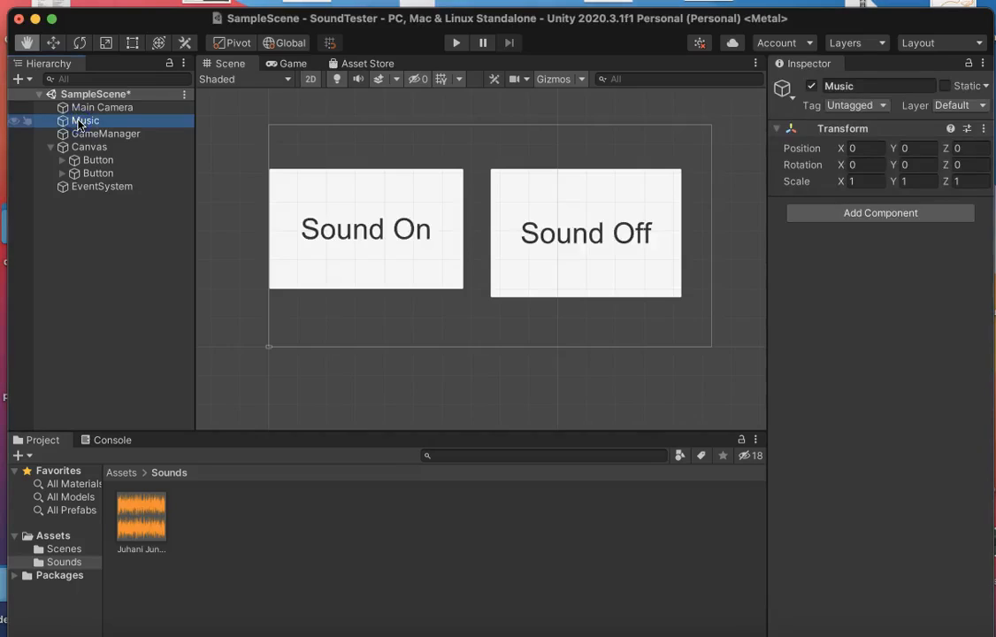
pyautogui.click(859, 220)
pyautogui.write('Audio')
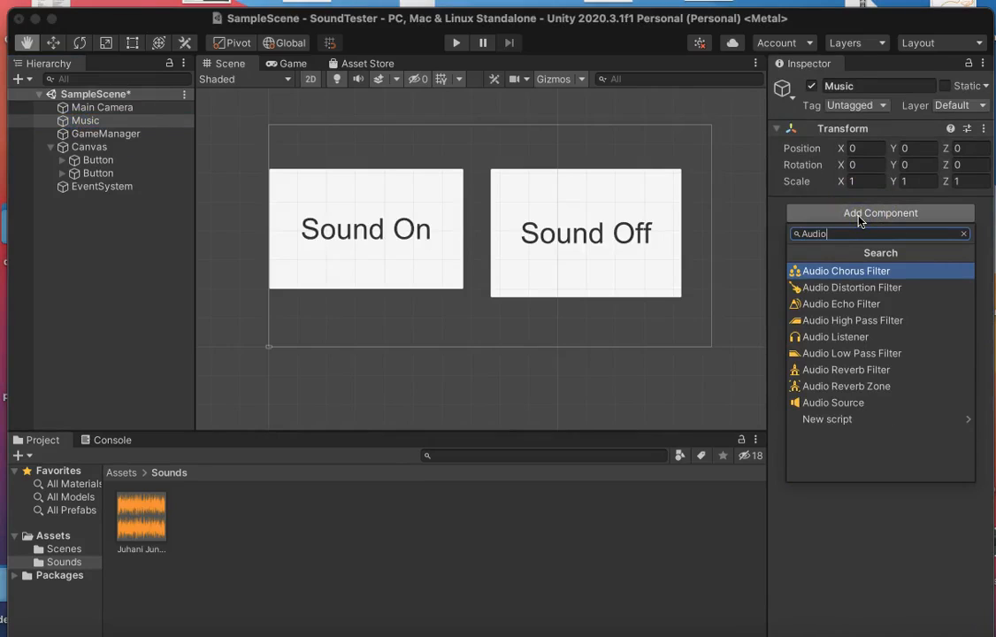
pyautogui.click(845, 402)
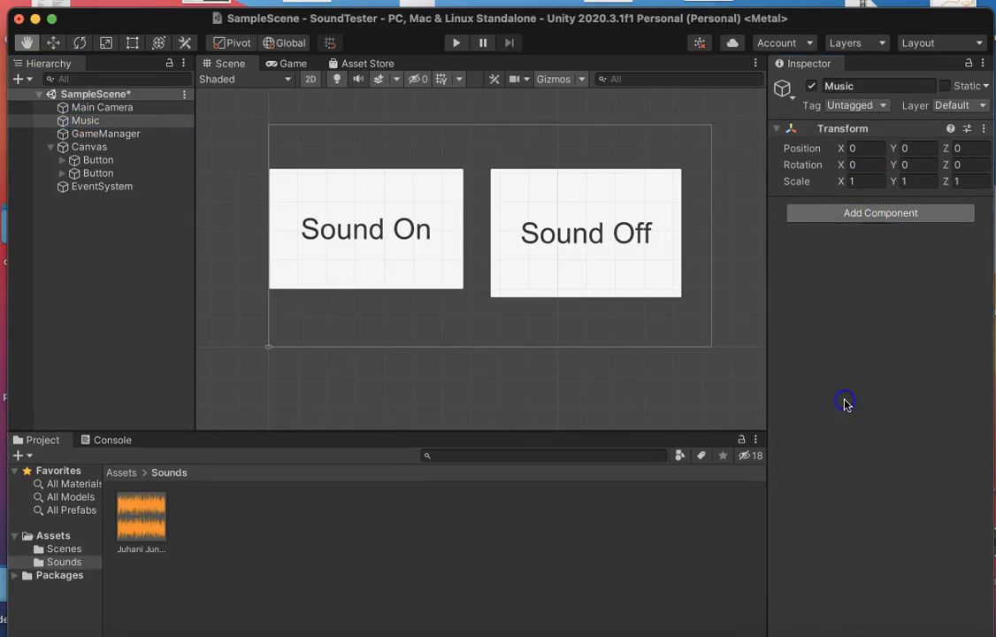
pyautogui.moveTo(159, 528); pyautogui.dragTo(922, 228)
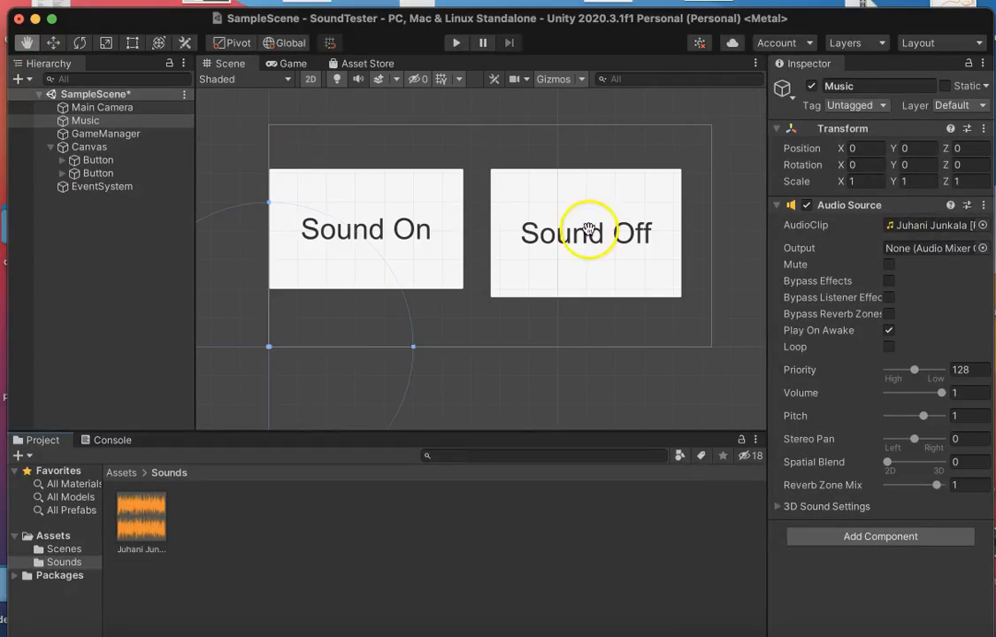
# Run the scene to test the music and both sound buttons, and stop play mode
pyautogui.click(456, 44)
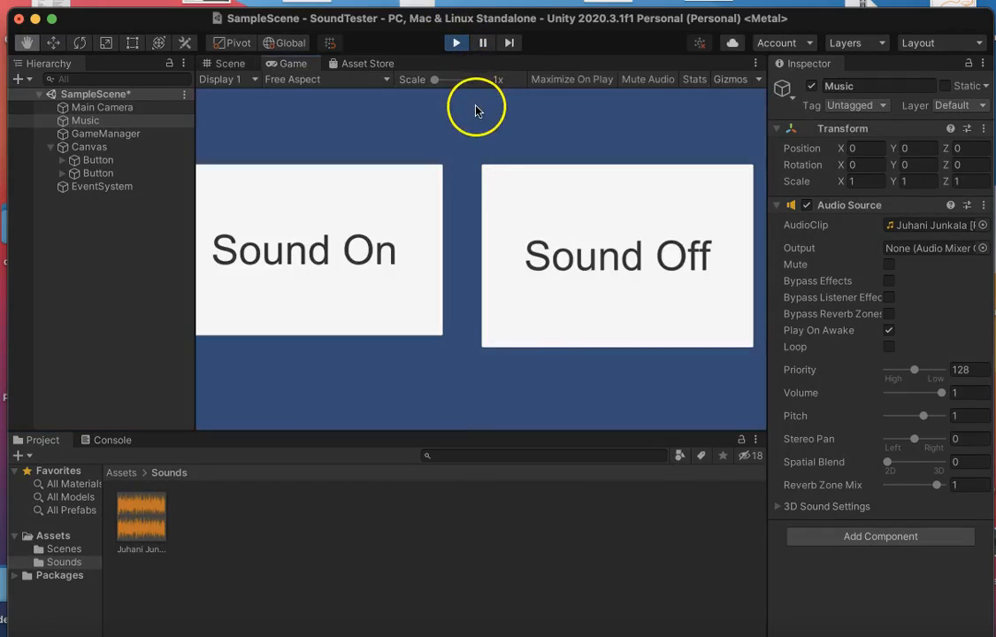
pyautogui.click(402, 197)
pyautogui.click(414, 215)
pyautogui.click(507, 221)
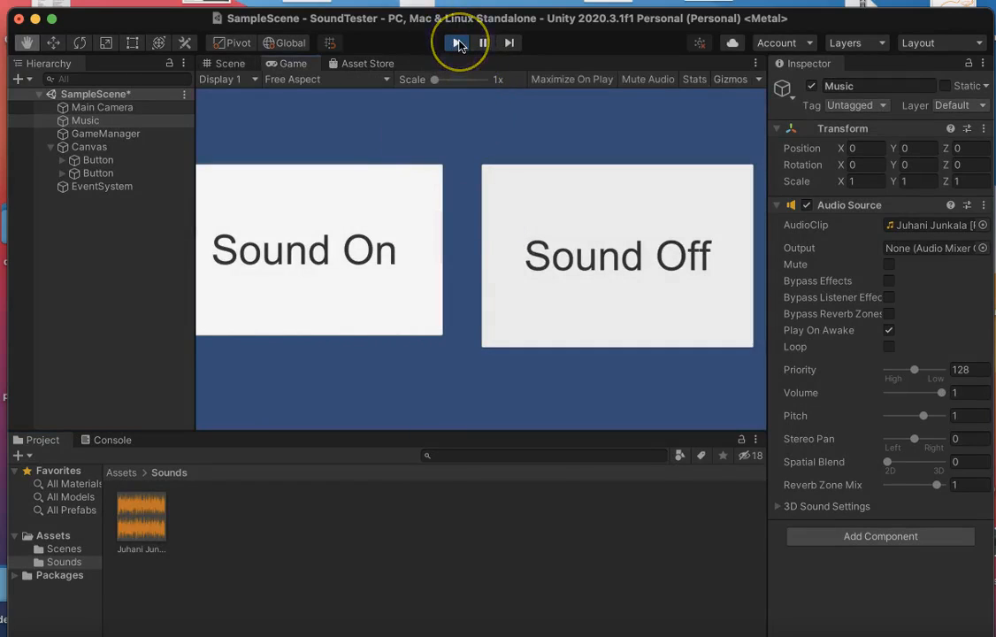
pyautogui.click(458, 43)
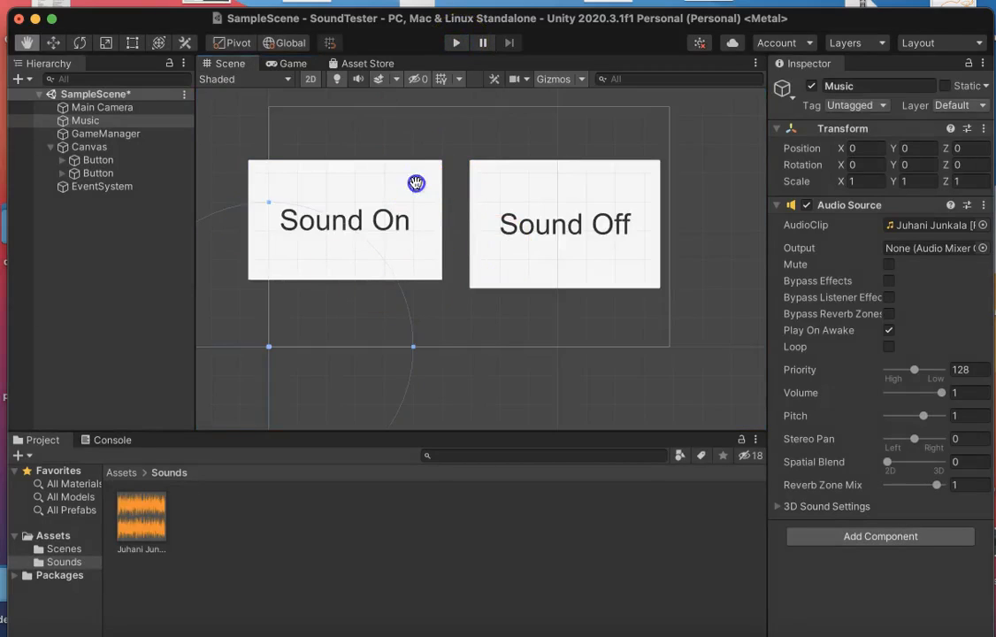
# Add an On Click event to the Sound On button that targets GameManager and calls MusicController's SoundOn() function
pyautogui.click(98, 161)
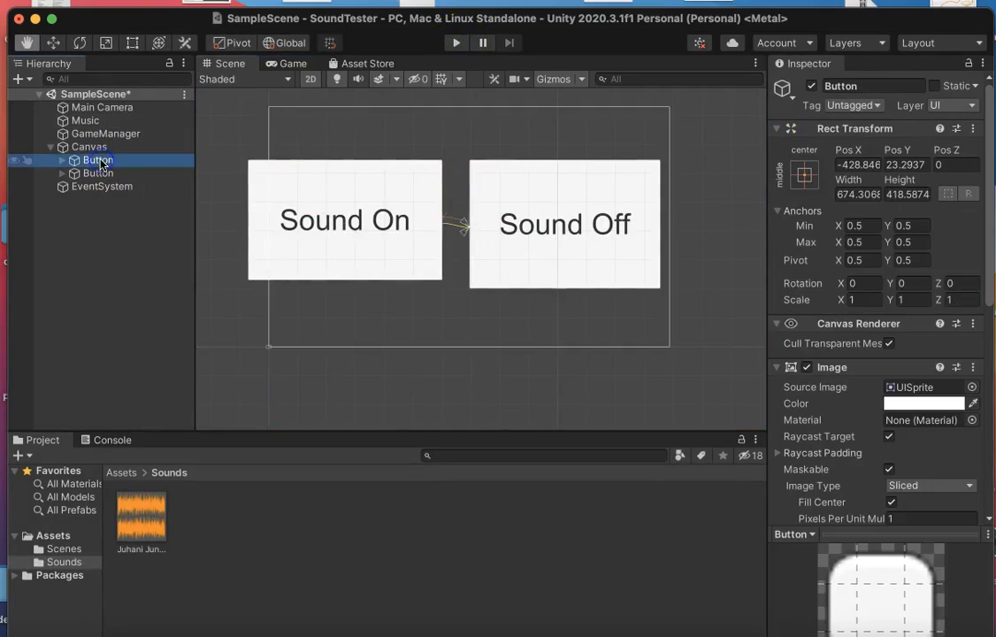
pyautogui.click(63, 160)
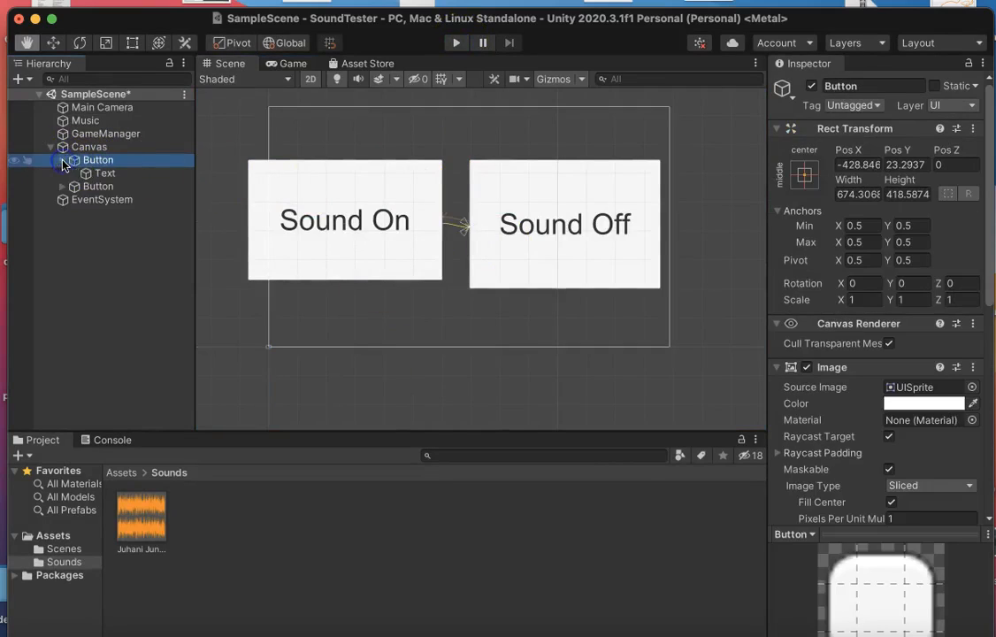
pyautogui.moveTo(325, 195); pyautogui.dragTo(303, 206)
pyautogui.scroll(-10, 800, 363)
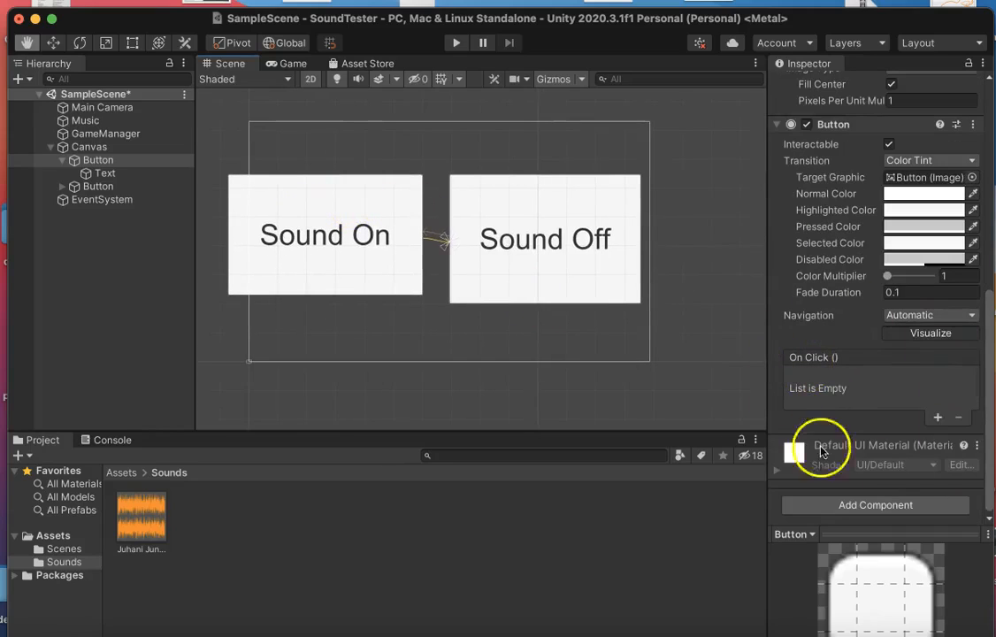
pyautogui.click(938, 417)
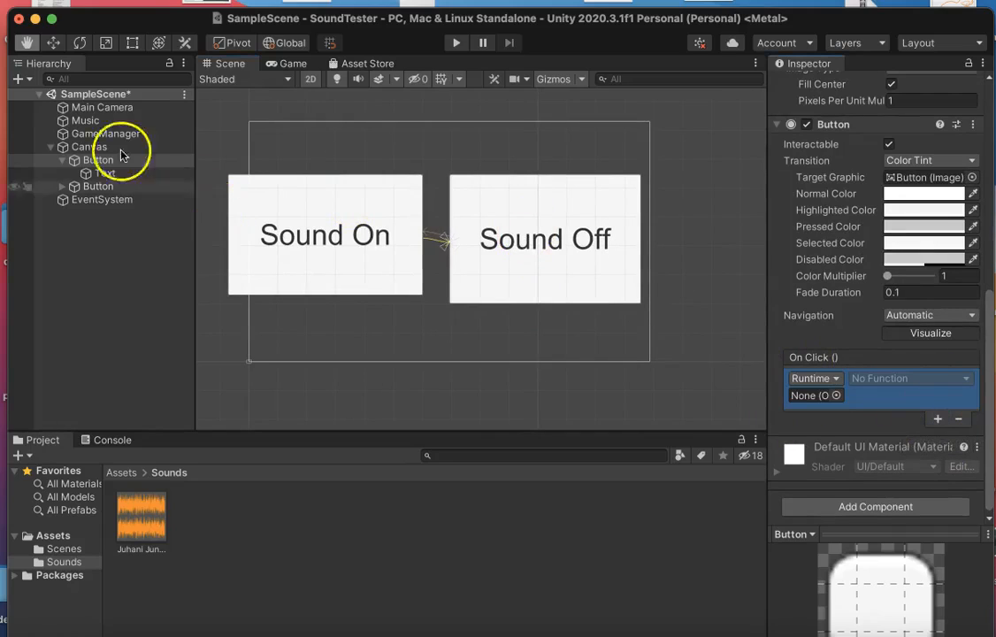
pyautogui.moveTo(131, 137); pyautogui.dragTo(812, 397)
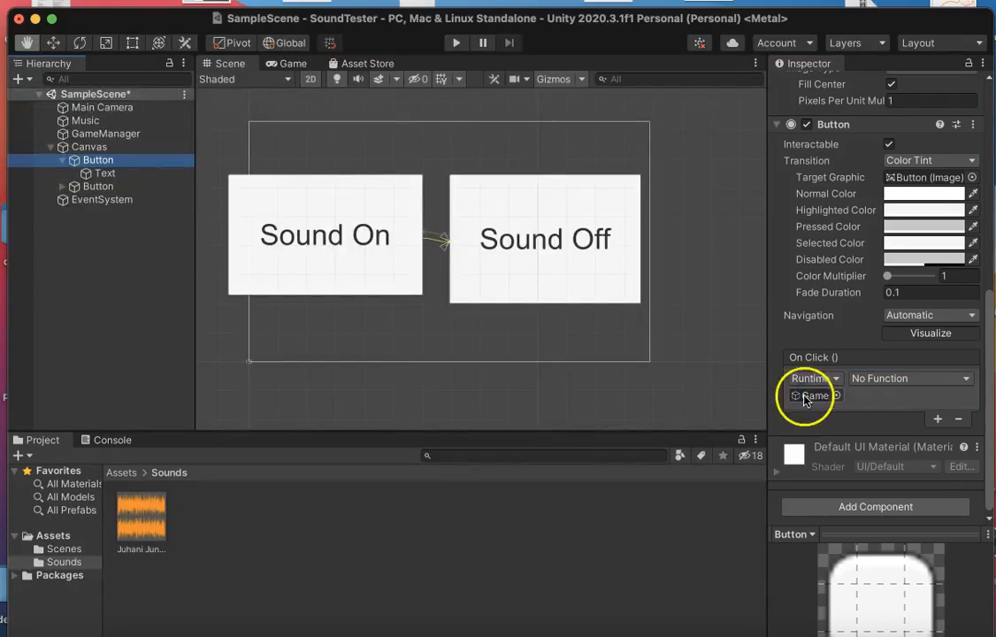
pyautogui.click(966, 380)
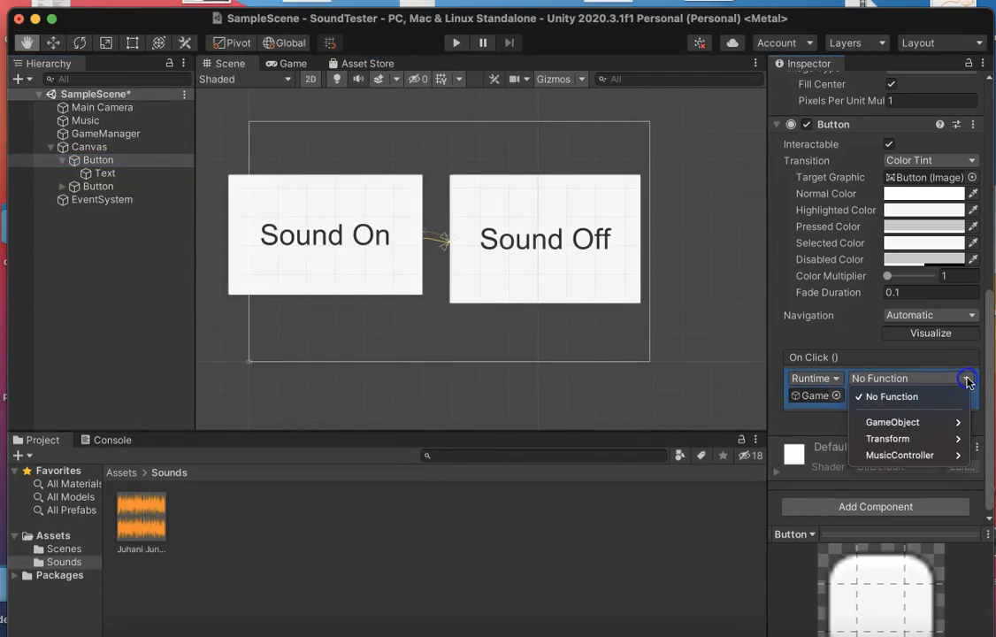
pyautogui.moveTo(931, 456)
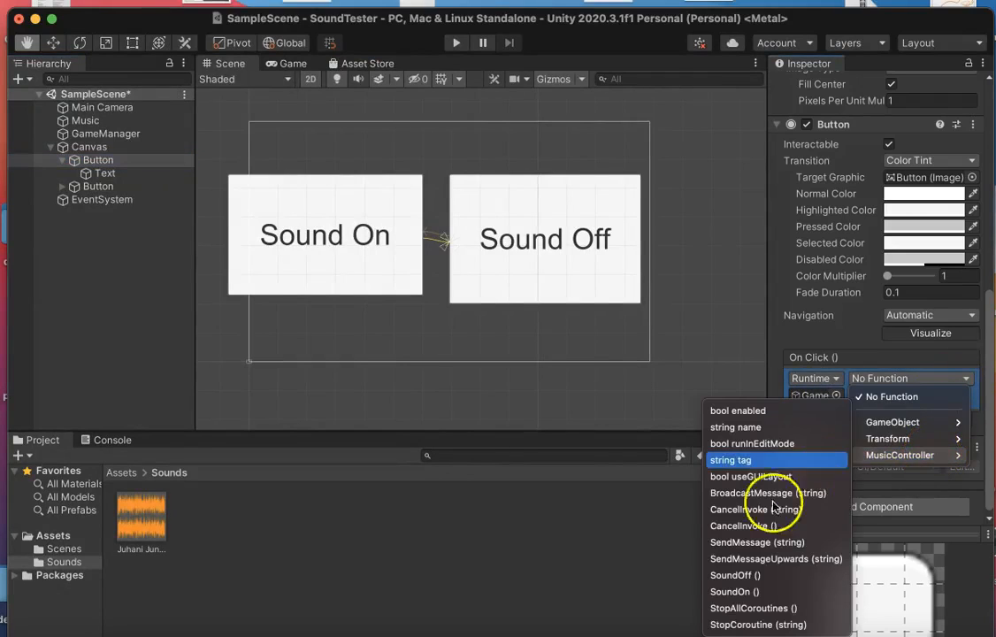
pyautogui.click(752, 592)
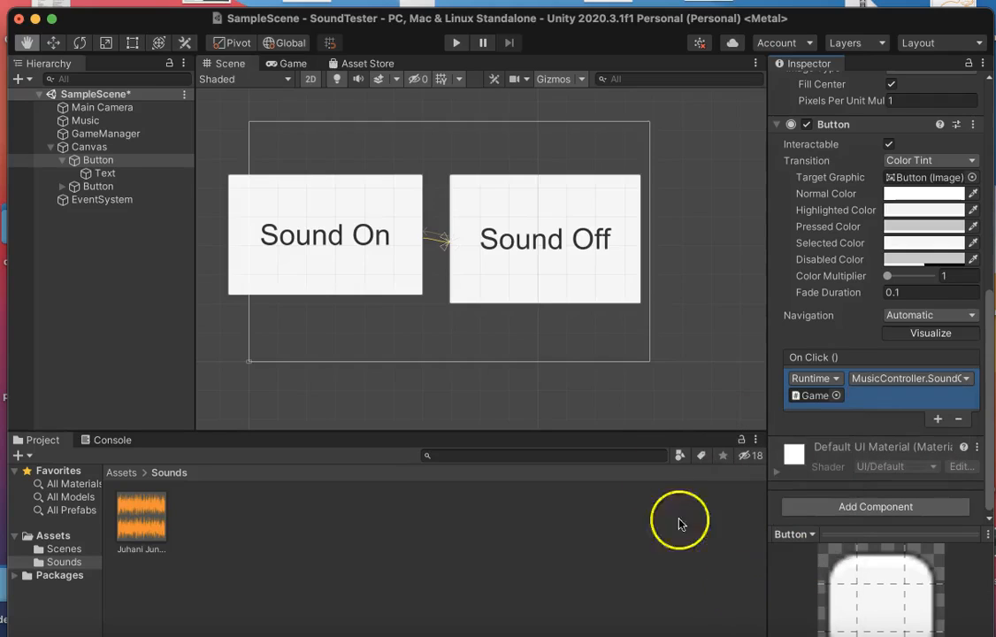
# Add an On Click event to the Sound Off button that targets GameManager and calls MusicController's SoundOff() function
pyautogui.click(62, 186)
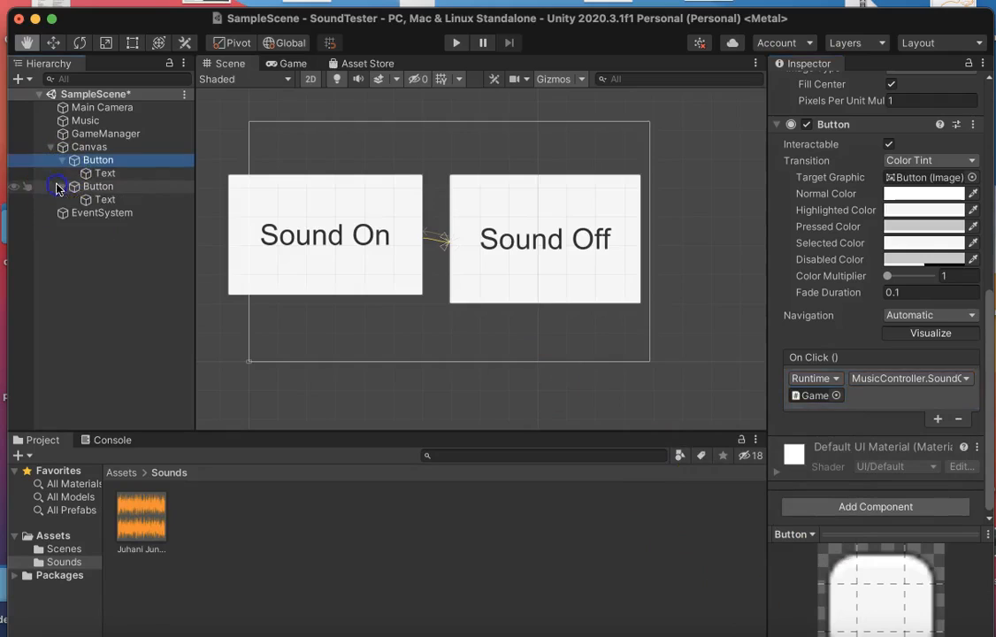
pyautogui.click(88, 188)
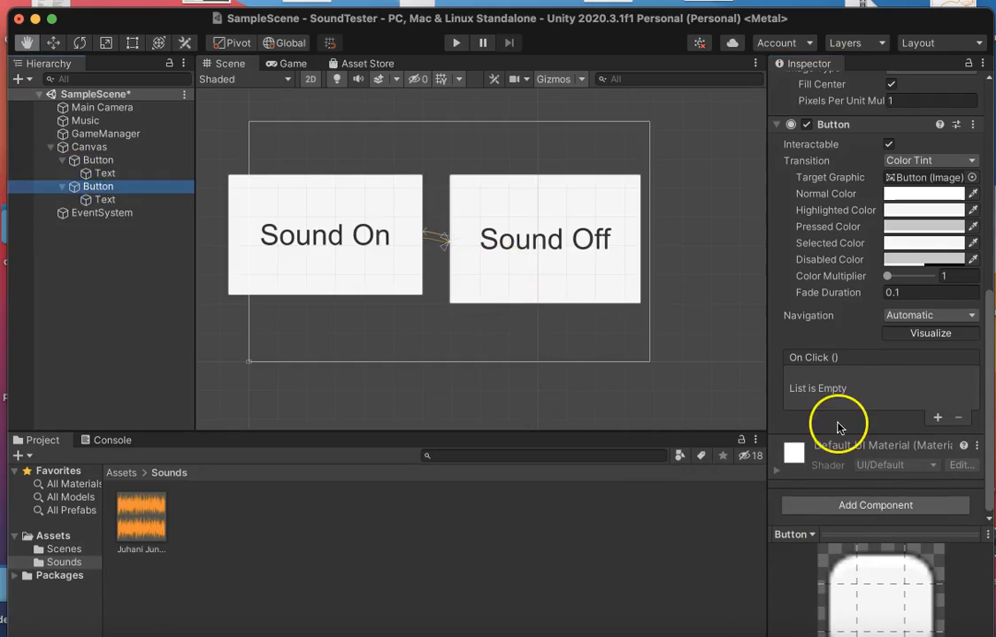
pyautogui.scroll(10, 920, 395)
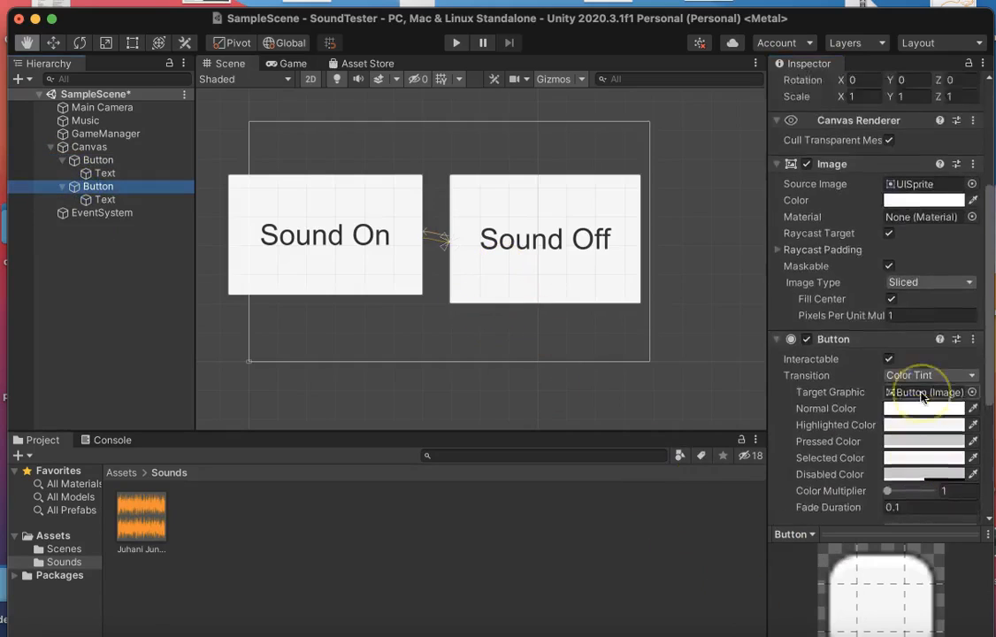
pyautogui.scroll(5, 922, 396)
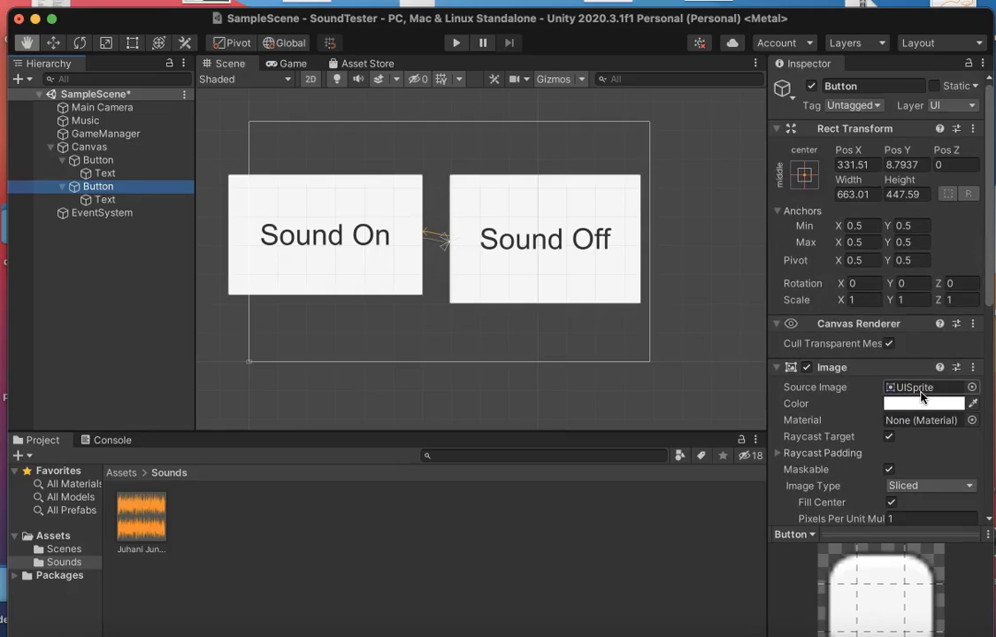
pyautogui.click(104, 199)
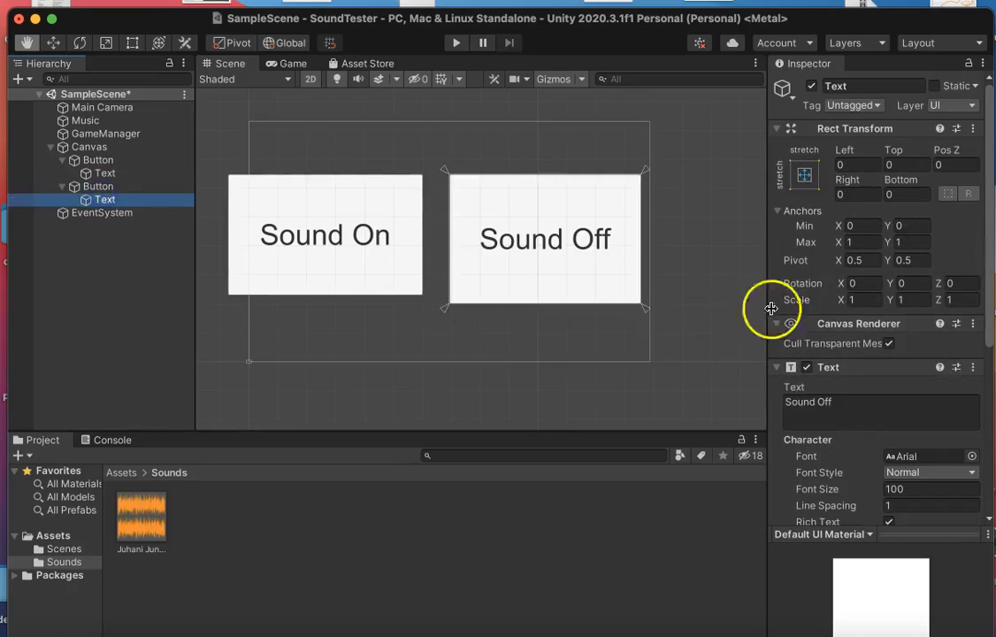
pyautogui.click(102, 187)
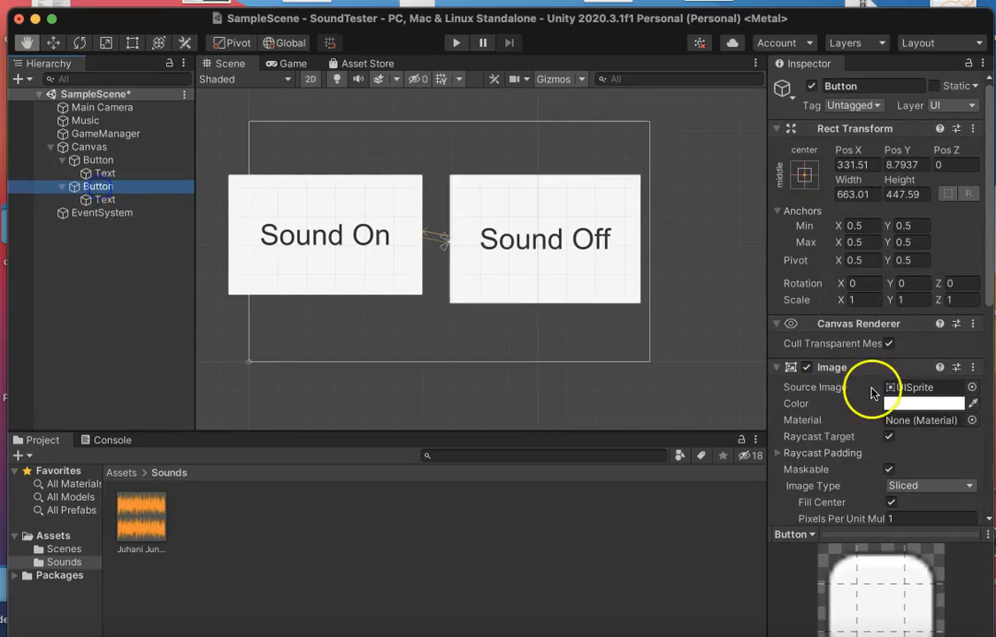
pyautogui.scroll(-10, 871, 393)
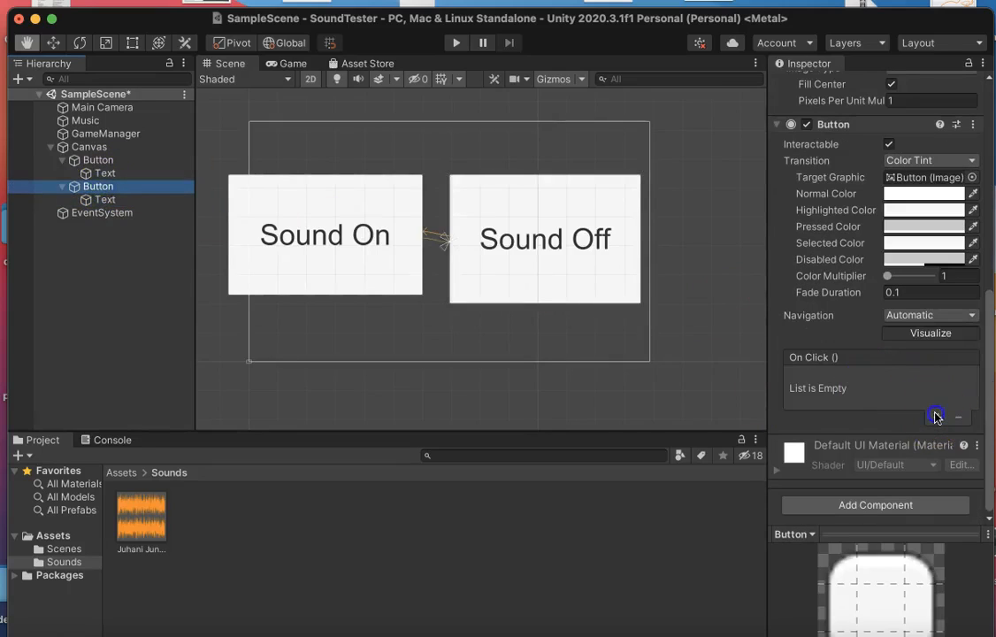
pyautogui.click(936, 417)
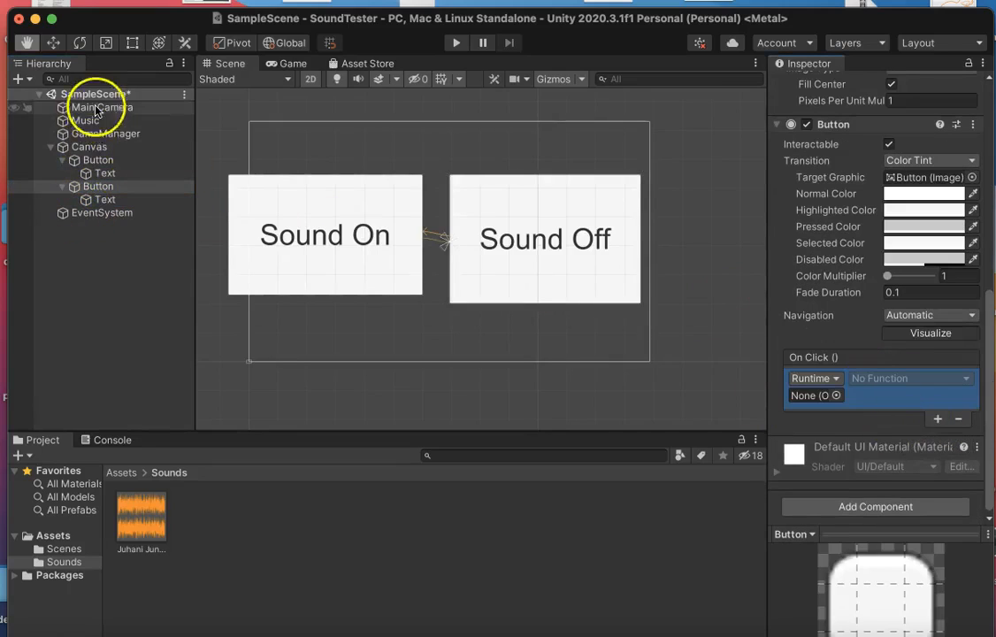
pyautogui.moveTo(107, 133); pyautogui.dragTo(809, 396)
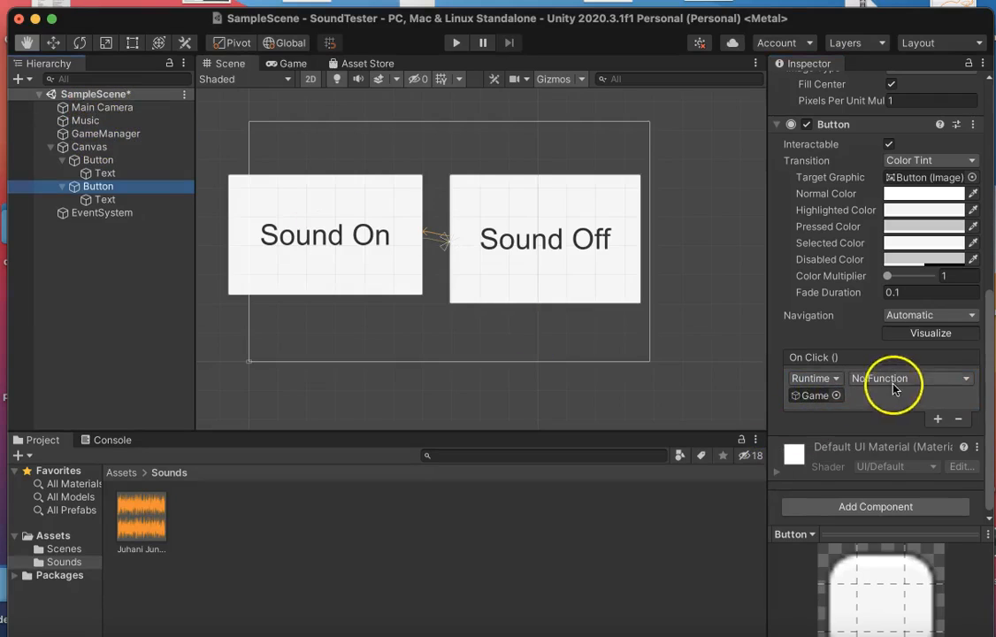
pyautogui.click(966, 378)
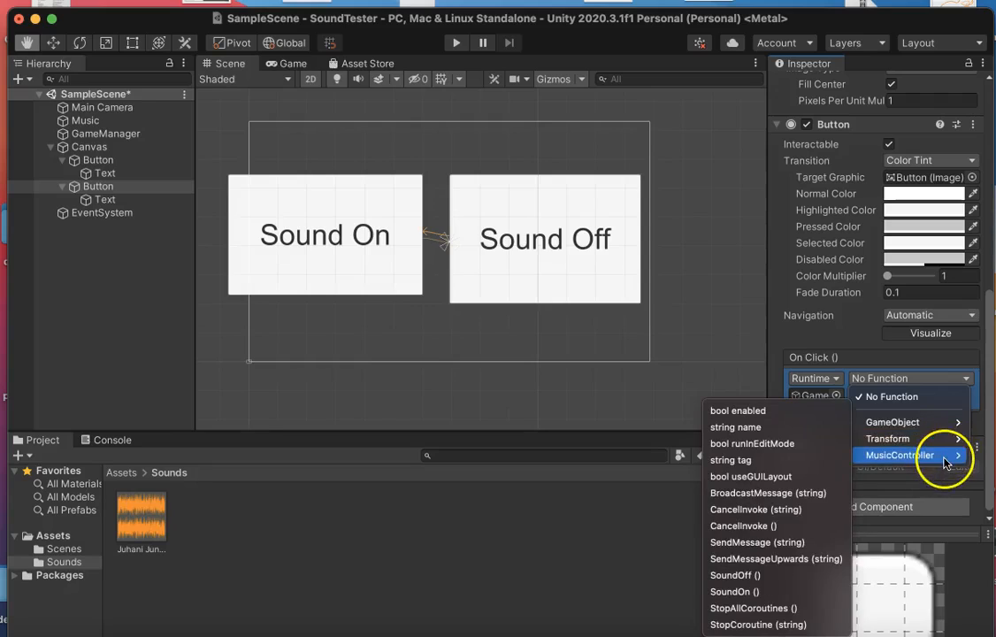
pyautogui.click(732, 575)
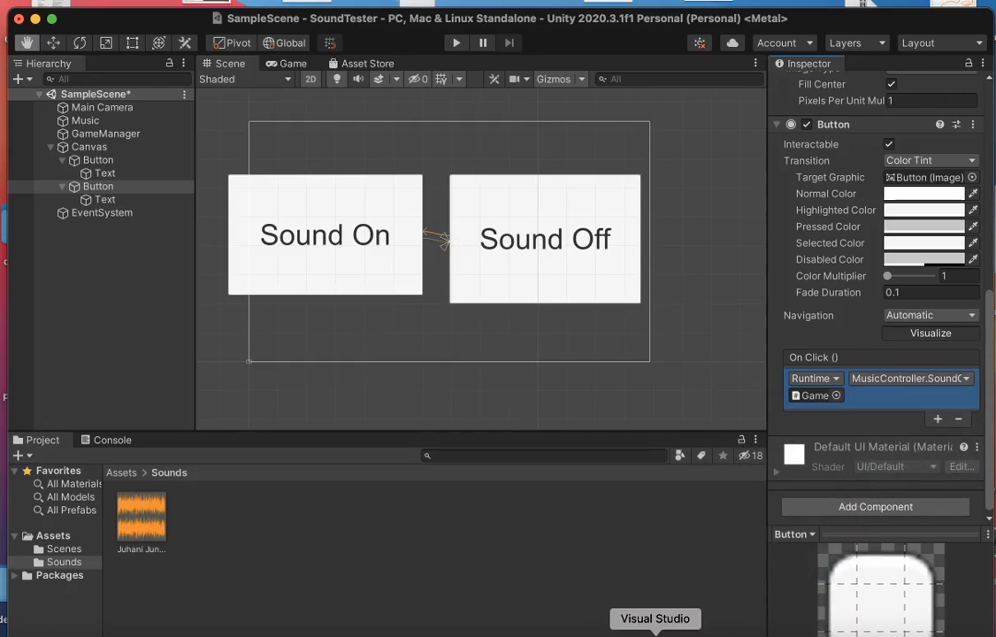
# Review the MusicController script, run the scene to test the Sound Off and Sound On buttons, and stop play mode
pyautogui.click(654, 631)
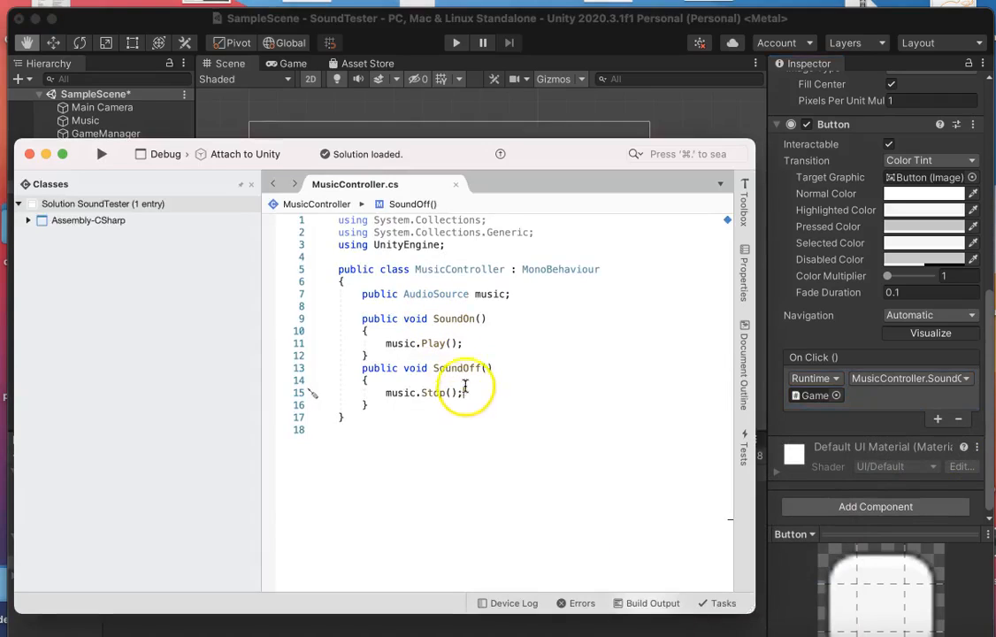
pyautogui.click(233, 21)
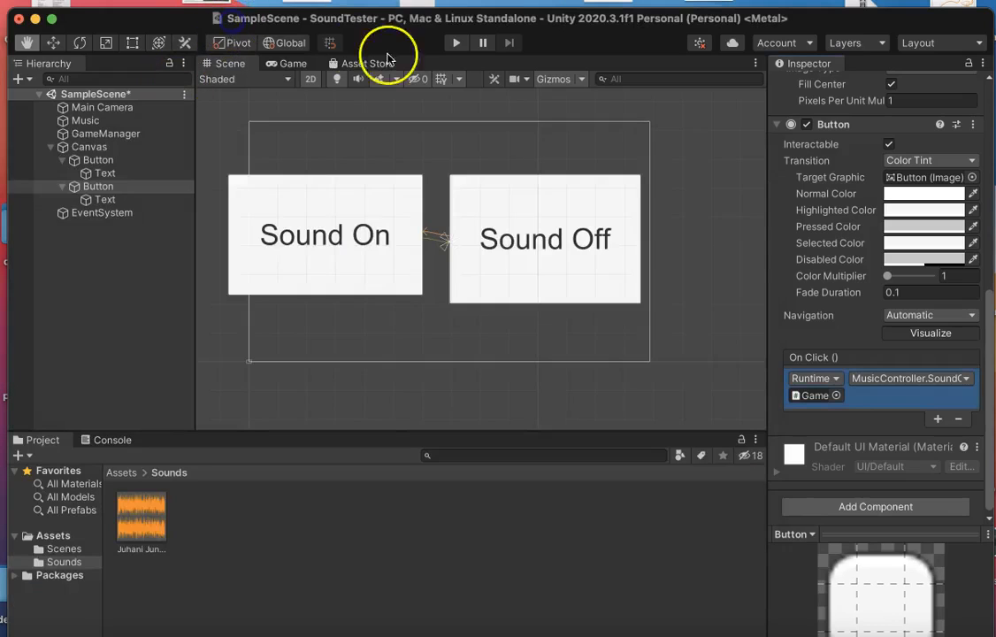
pyautogui.click(451, 44)
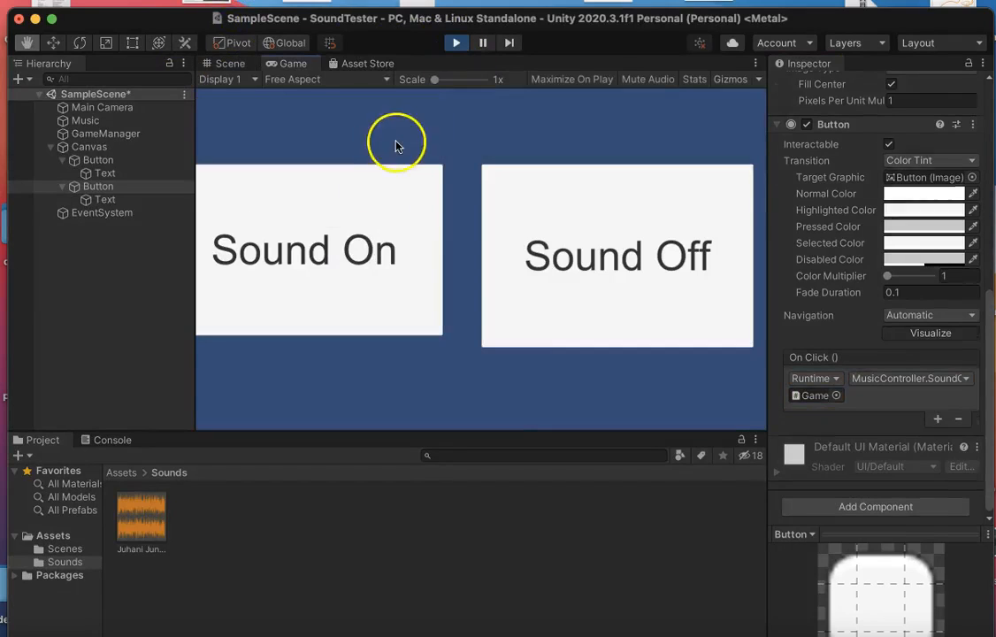
pyautogui.click(541, 231)
pyautogui.click(404, 217)
pyautogui.click(455, 44)
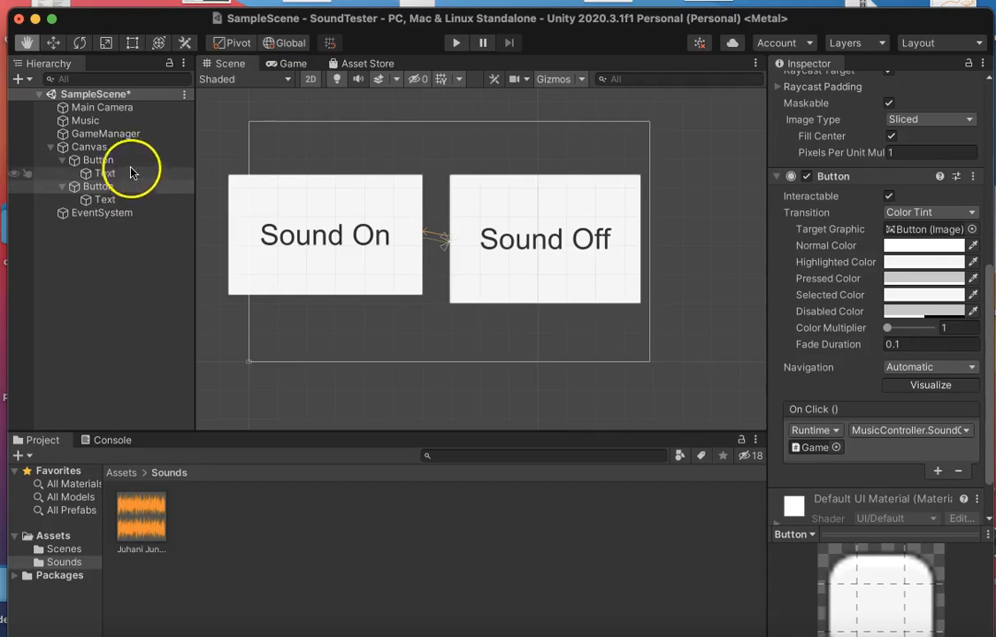
# Assign the Music object's Audio Source to the Music field of GameManager's Music Controller script, matching the script's public AudioSource variable
pyautogui.click(97, 135)
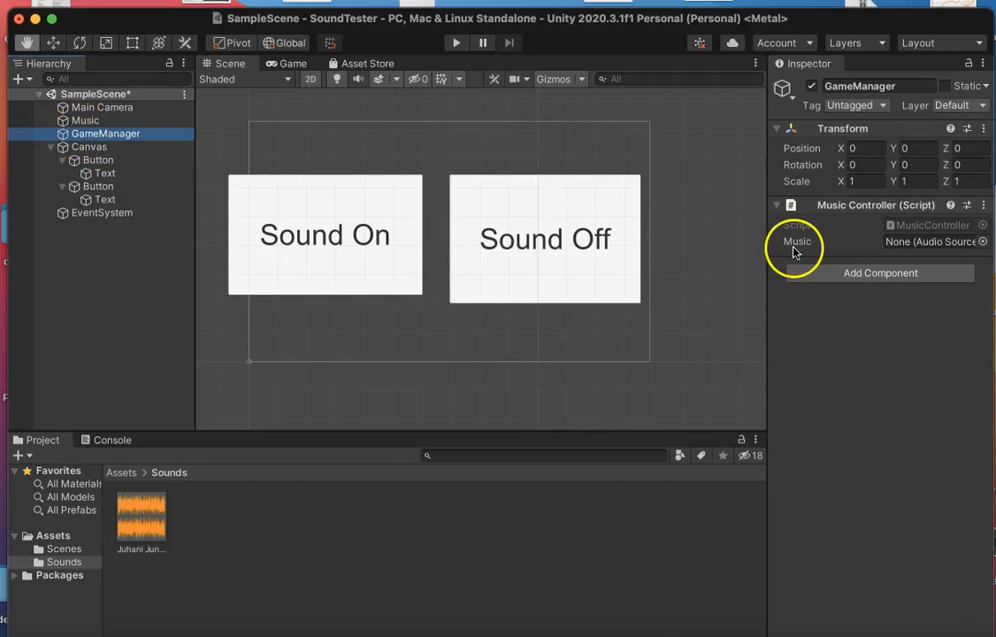
pyautogui.click(655, 635)
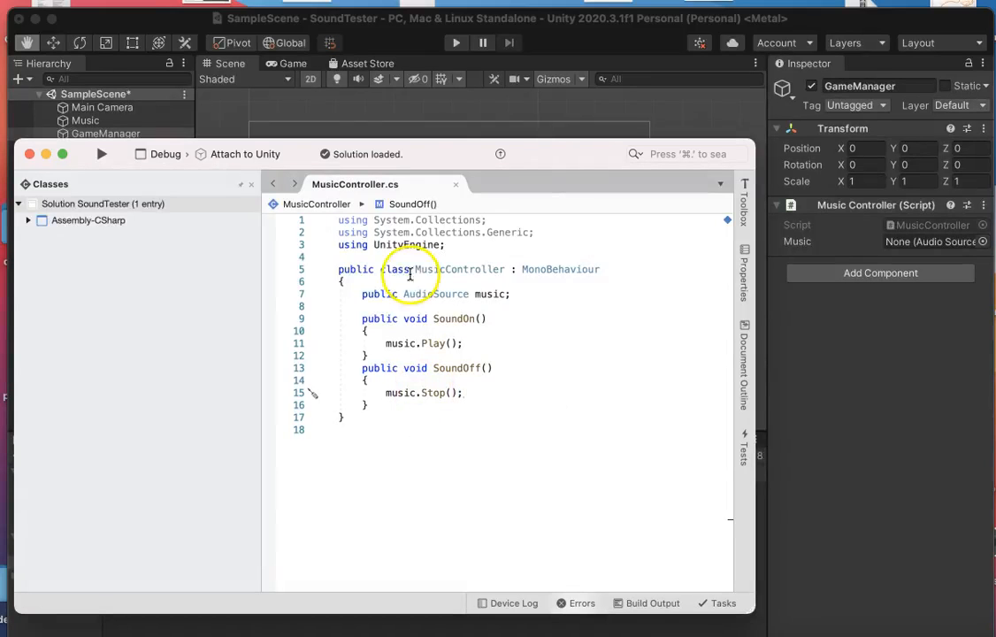
pyautogui.moveTo(359, 294); pyautogui.dragTo(515, 300)
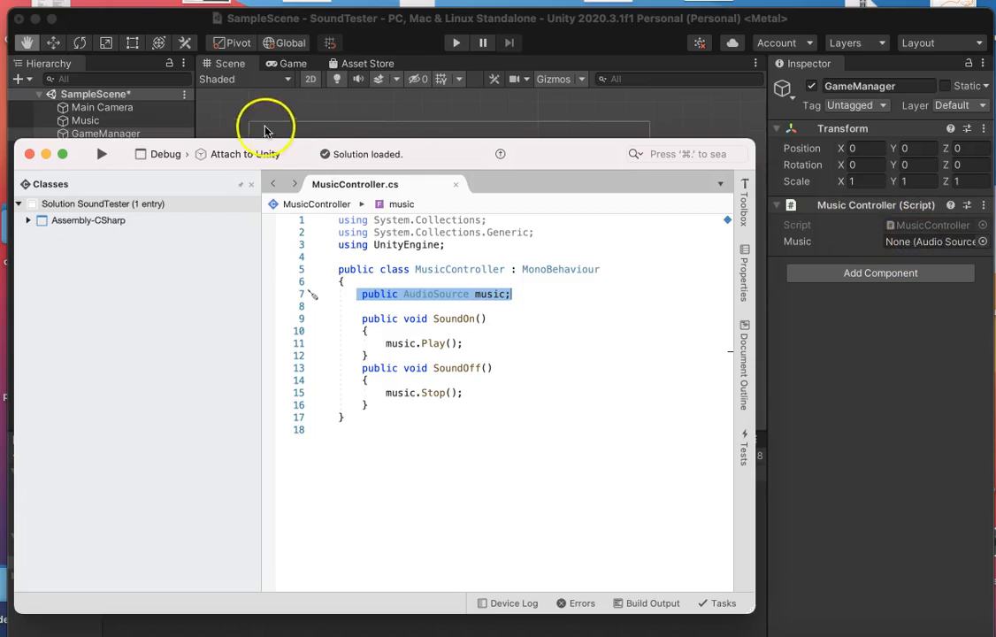
pyautogui.click(281, 22)
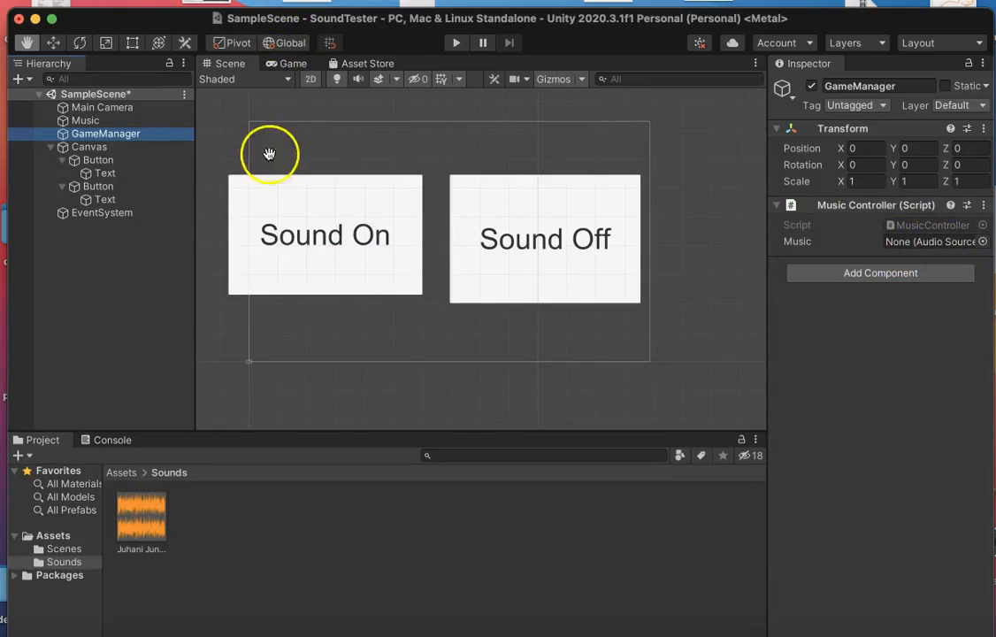
pyautogui.click(89, 122)
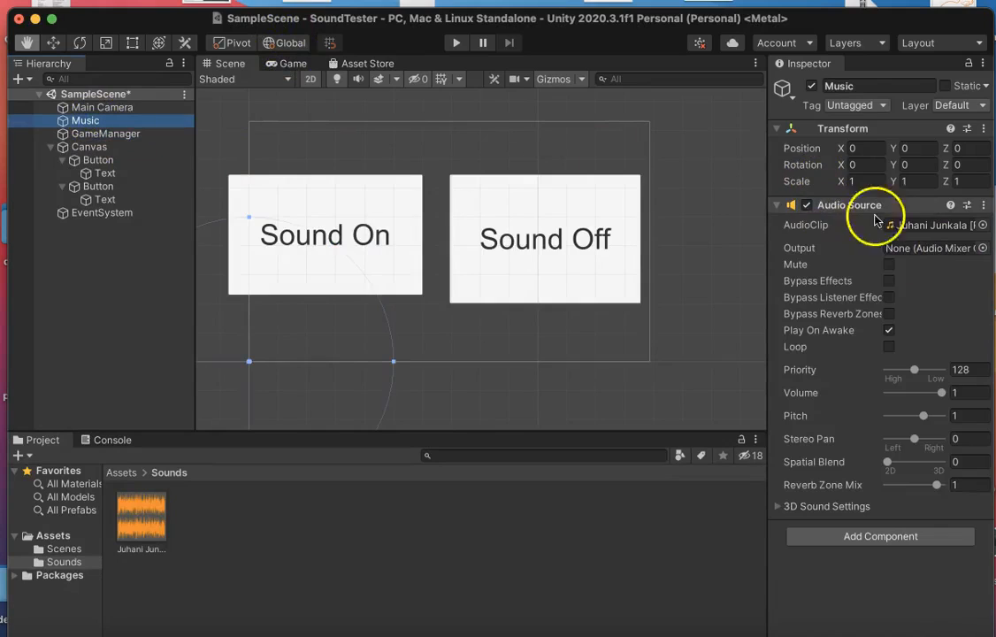
pyautogui.click(97, 133)
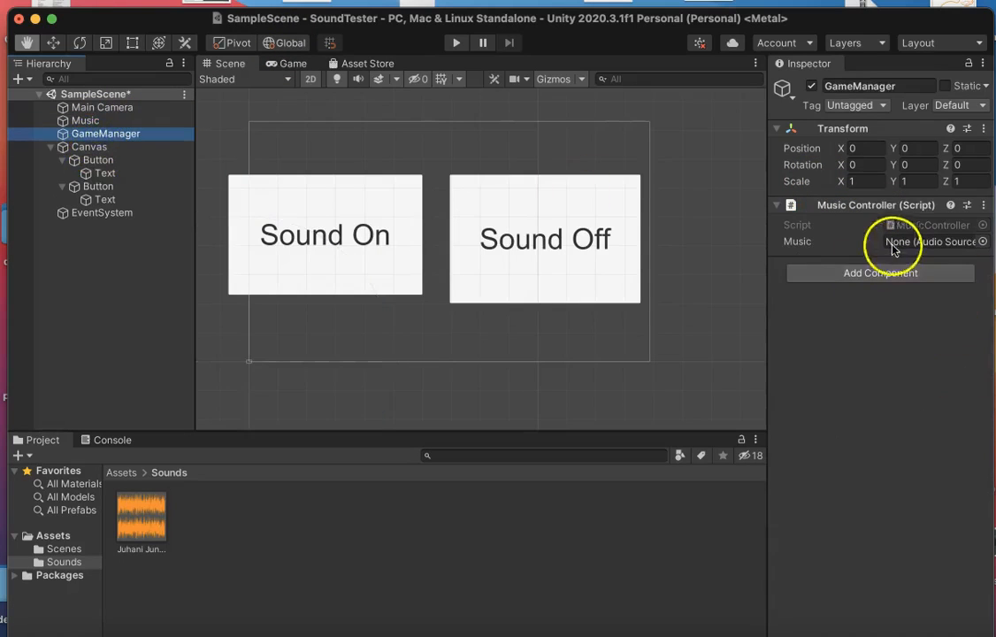
pyautogui.click(982, 242)
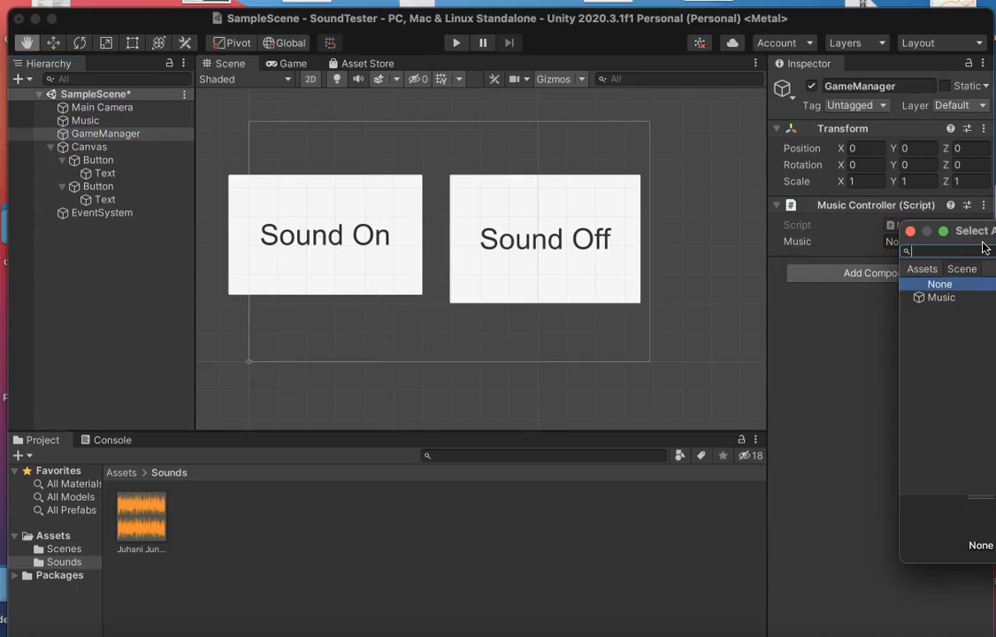
pyautogui.click(938, 298)
pyautogui.click(937, 298)
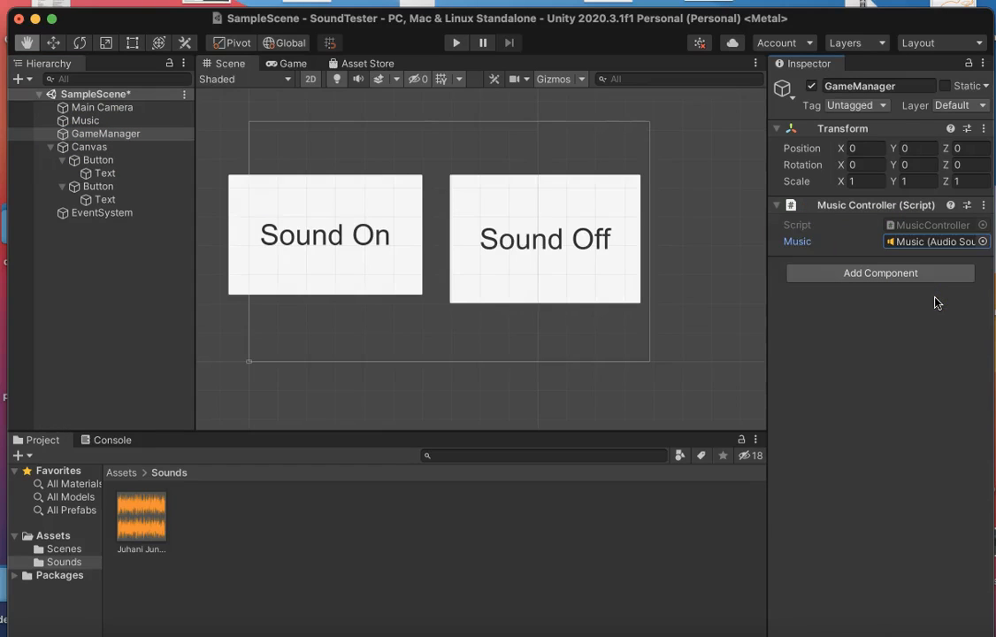
# Reassign the Music object straight from the scene hierarchy to the Music field on GameManager
pyautogui.click(86, 121)
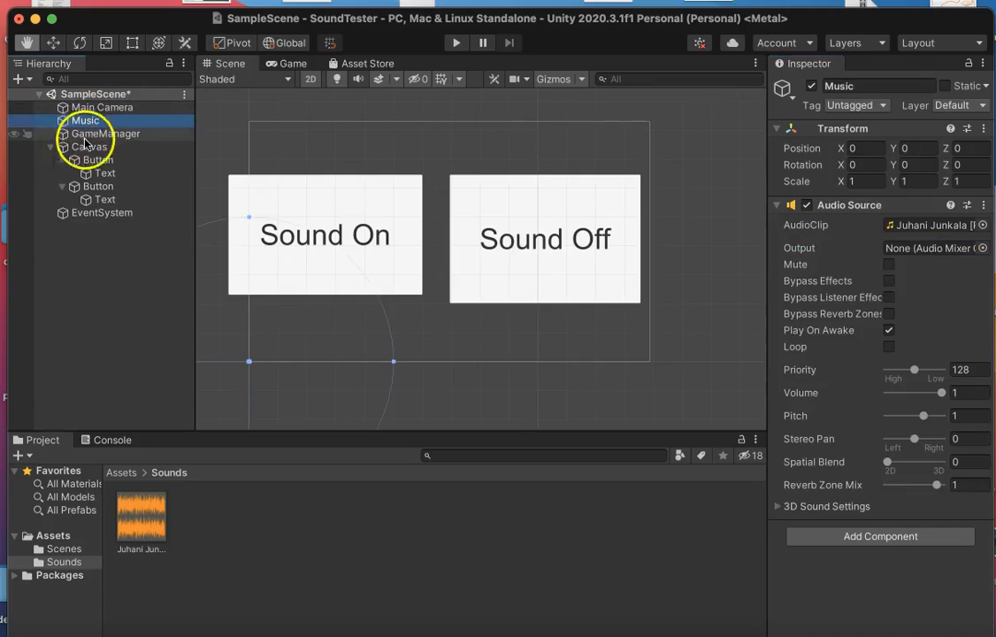
pyautogui.click(92, 132)
pyautogui.moveTo(88, 121); pyautogui.dragTo(916, 246)
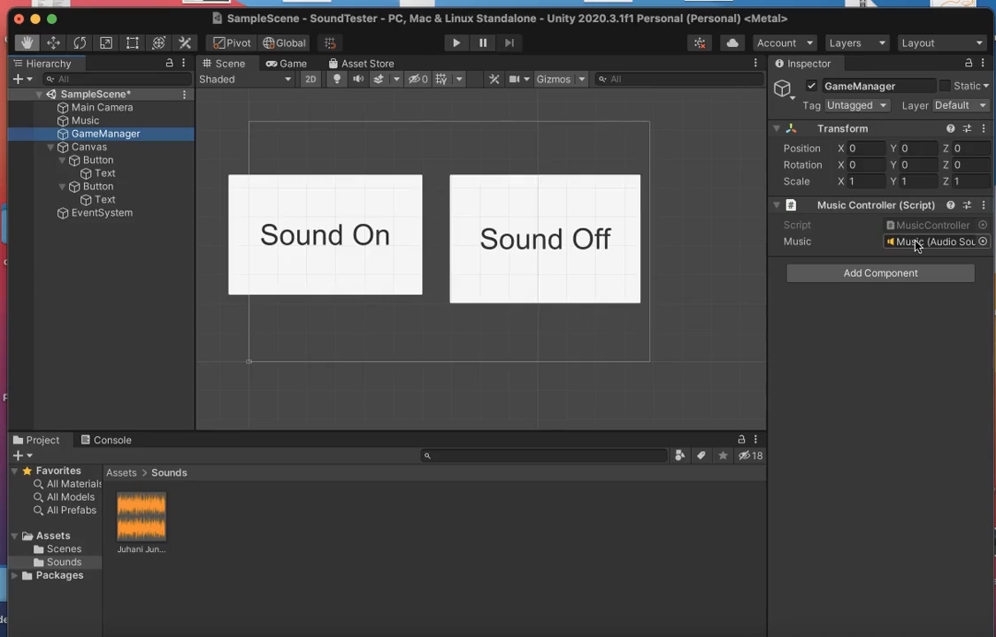
# Run the scene and alternate between the Sound Off and Sound On buttons to test stopping and playing the music
pyautogui.click(456, 43)
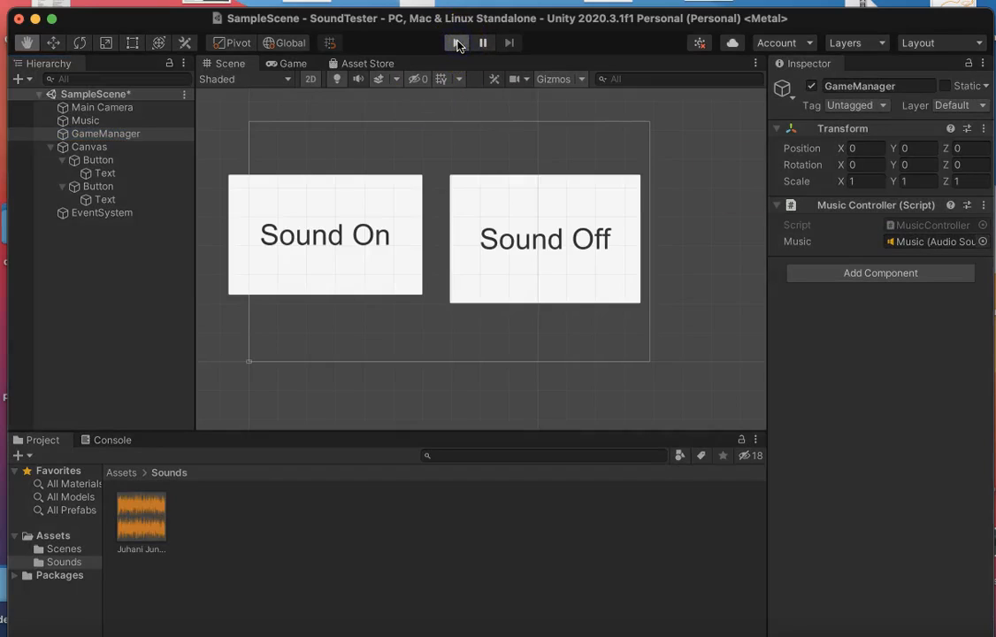
pyautogui.click(577, 232)
pyautogui.click(336, 204)
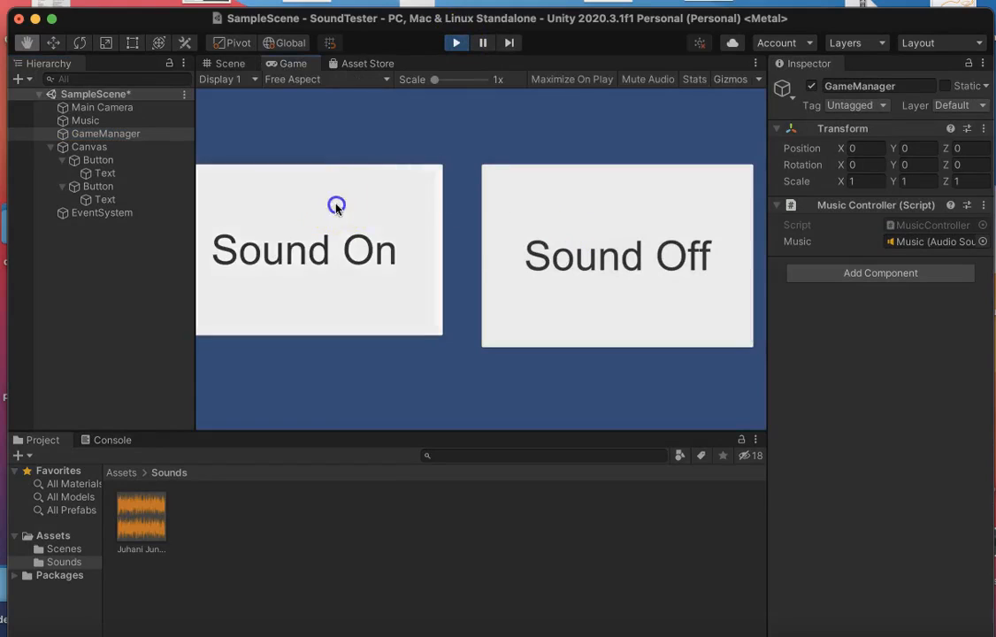
pyautogui.click(540, 215)
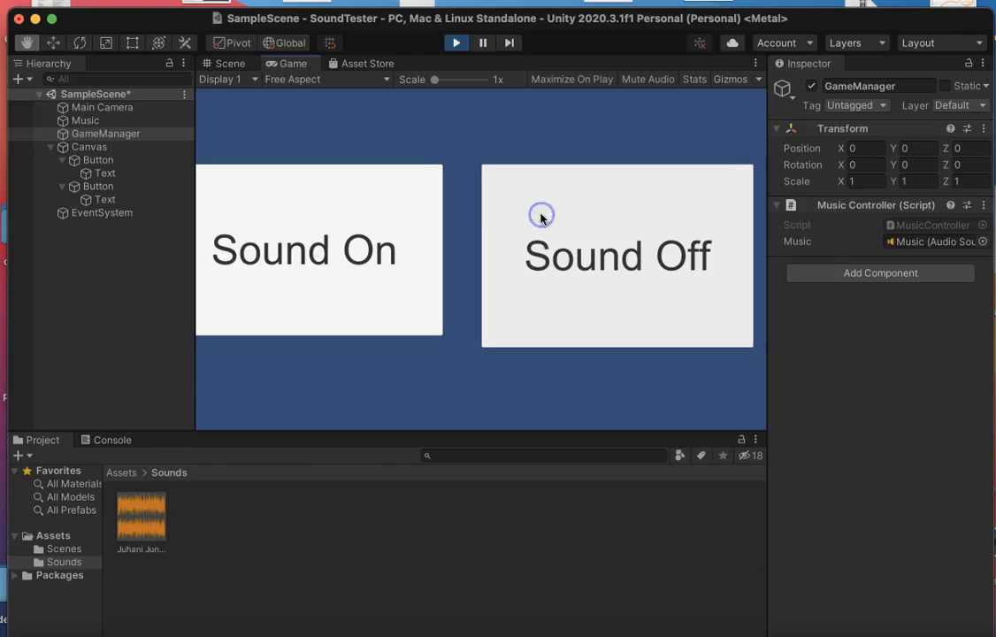
pyautogui.click(370, 219)
pyautogui.click(533, 220)
pyautogui.click(391, 217)
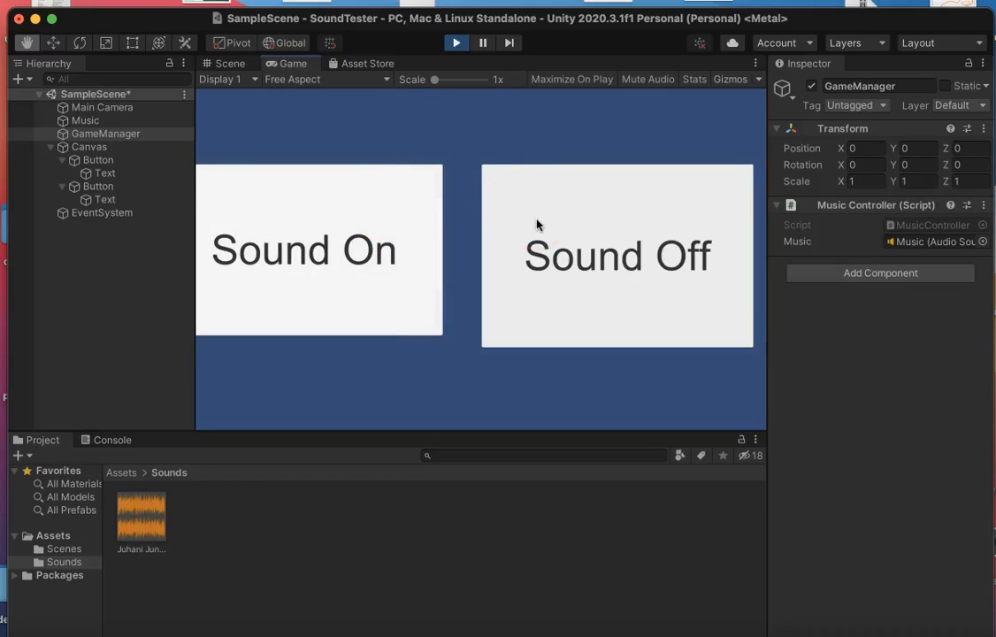